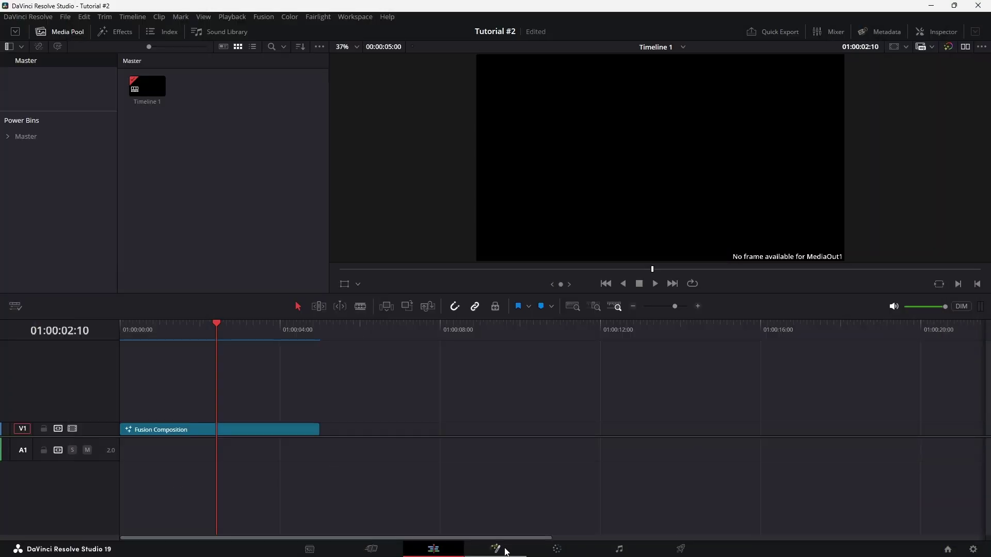
# Open the Fusion composition for node editing, add a Text+ node and connect it to MediaOut1.
pyautogui.click(497, 549)
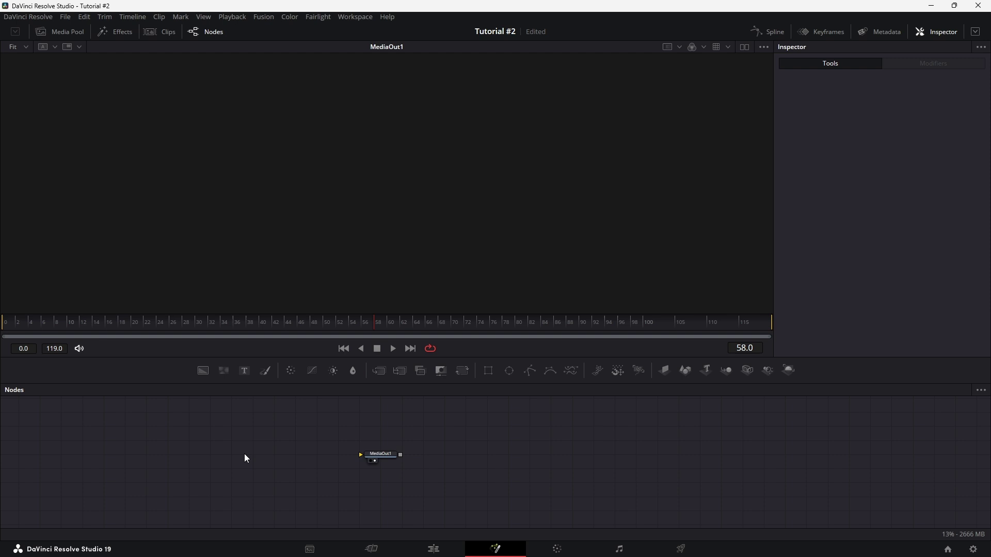
pyautogui.hotkey('shift', 'space')
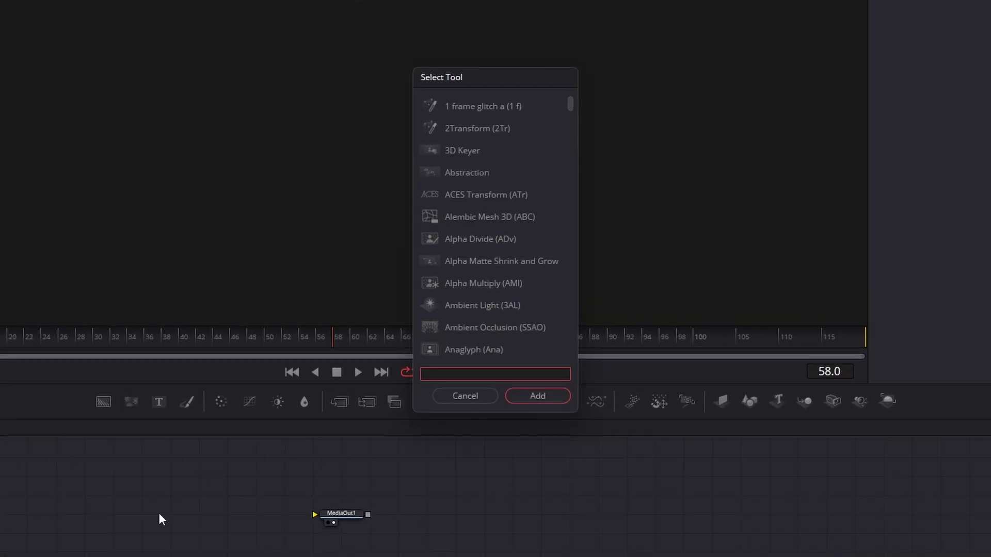
pyautogui.write('text+')
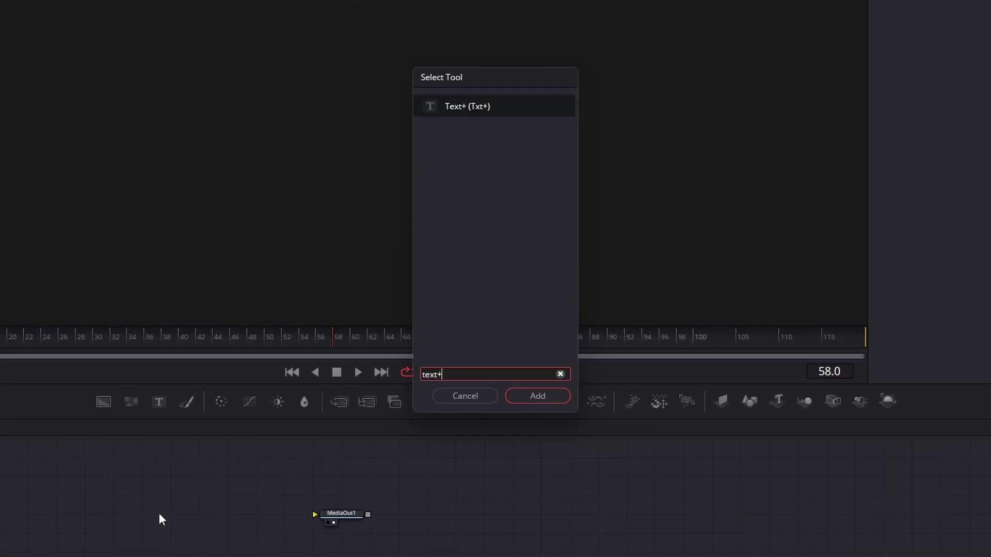
pyautogui.press('Return')
pyautogui.moveTo(197, 515); pyautogui.dragTo(343, 514)
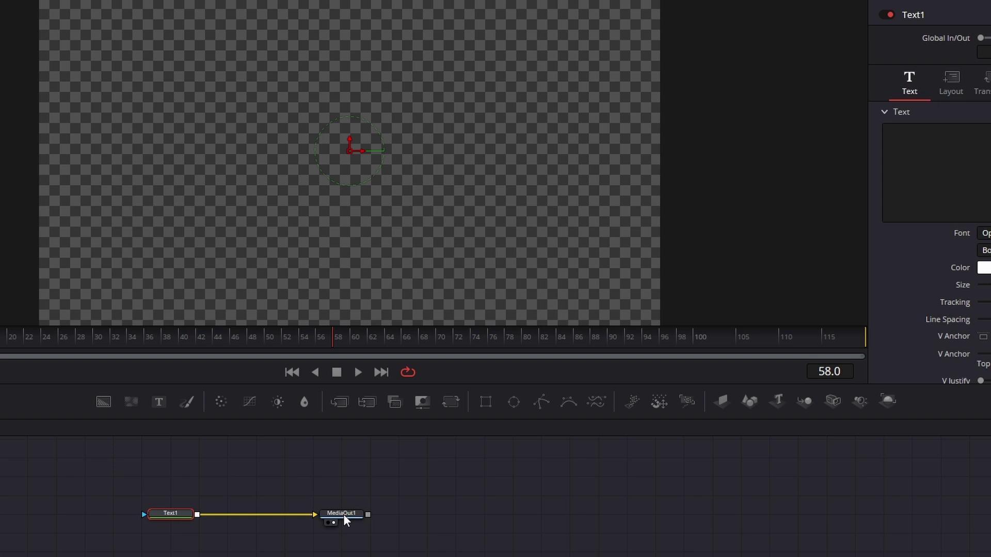
# Enter the text "ANIMATION", set its font to Gotham and enlarge it to about 0.1457.
pyautogui.click(940, 186)
pyautogui.write('ANIMATION')
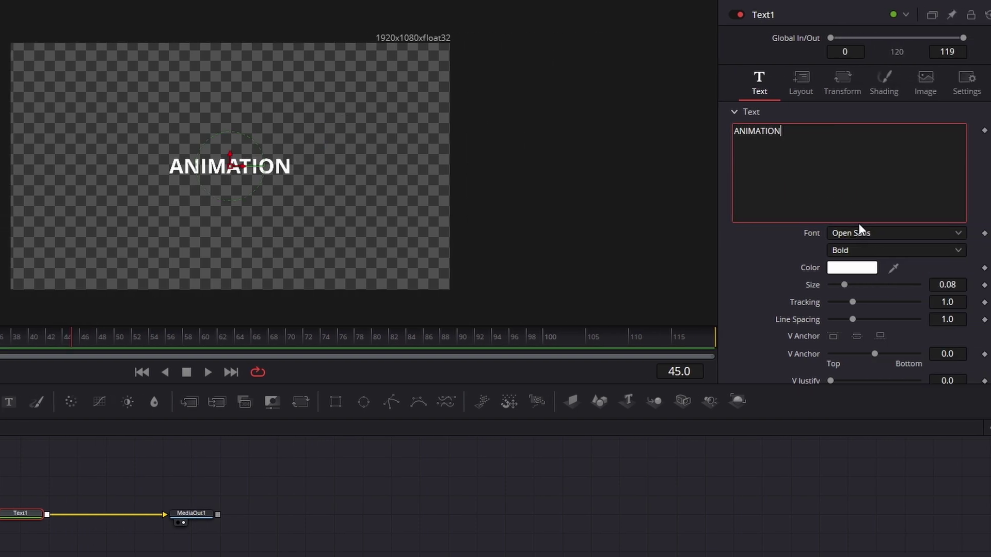
pyautogui.click(859, 233)
pyautogui.scroll(10, 868, 235)
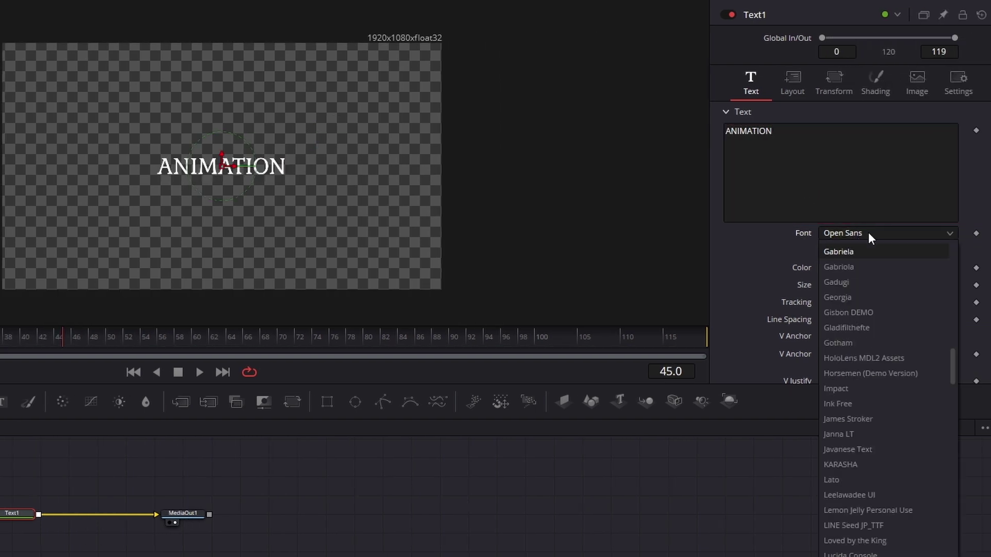
pyautogui.click(851, 342)
pyautogui.moveTo(836, 285); pyautogui.dragTo(846, 285)
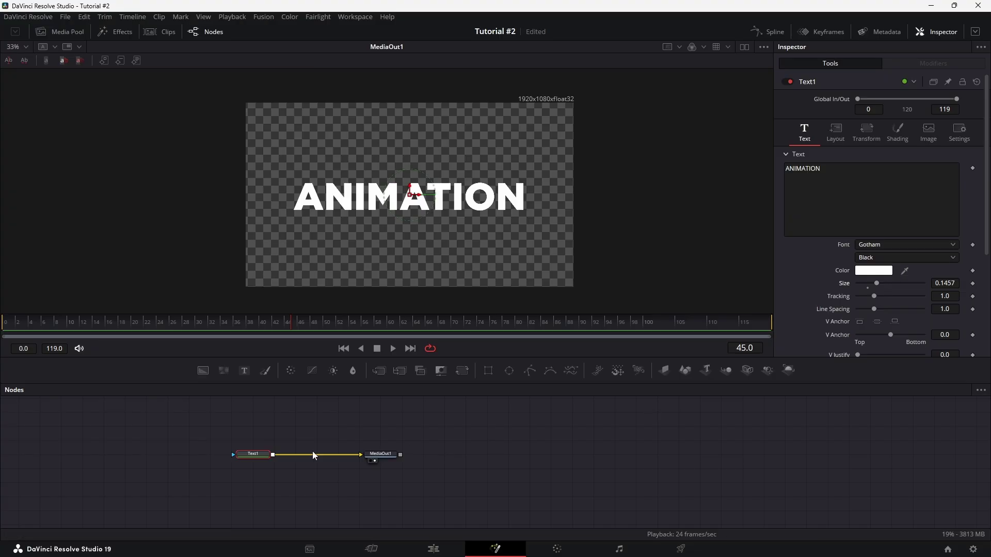
# Duplicate the Text1 node so the copy is merged over the original, and change the copy's text to "N".
pyautogui.hotkey('ctrl', 'c')
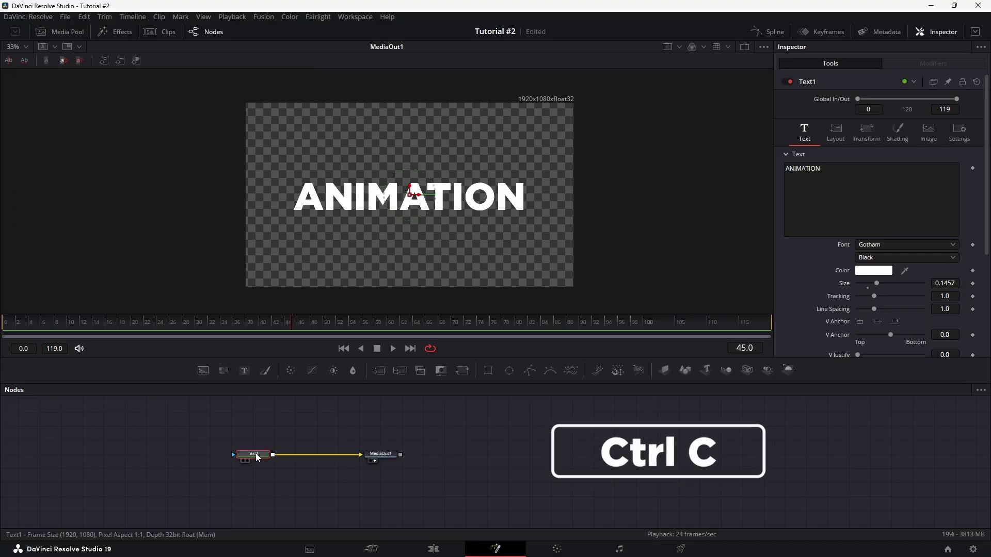
pyautogui.hotkey('ctrl', 'v')
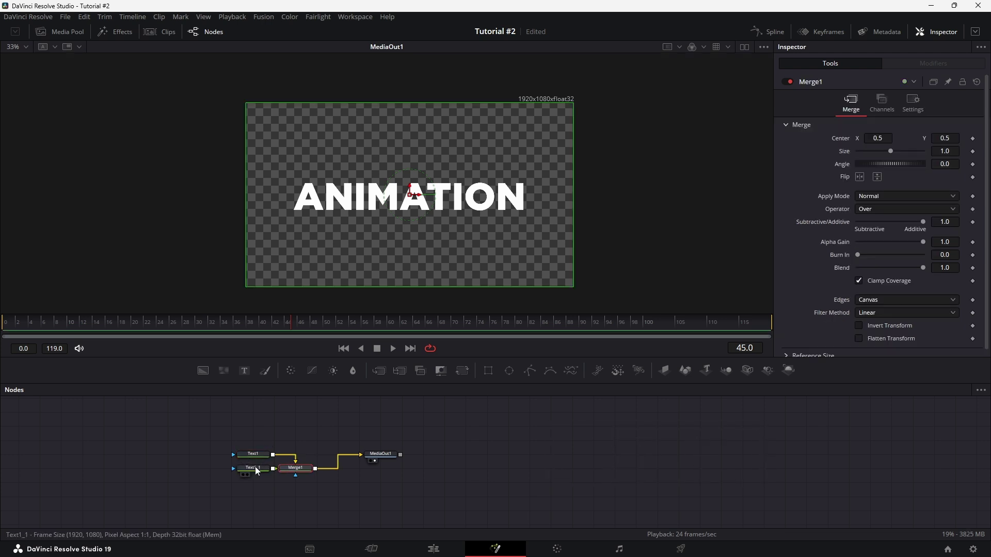
pyautogui.click(255, 466)
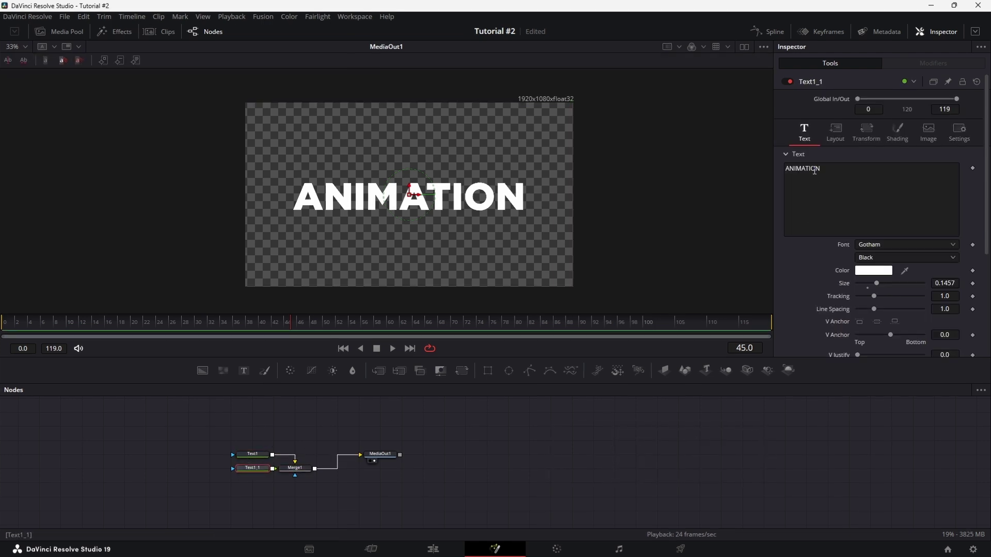
pyautogui.doubleClick(796, 157)
pyautogui.write('N')
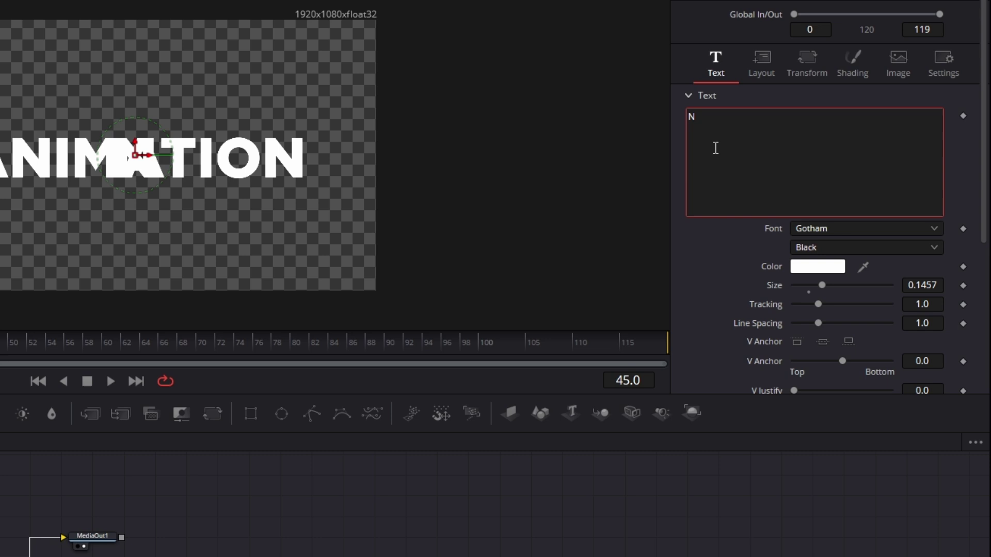
# Colour the N text red (#ff0004).
pyautogui.click(812, 271)
pyautogui.click(249, 155)
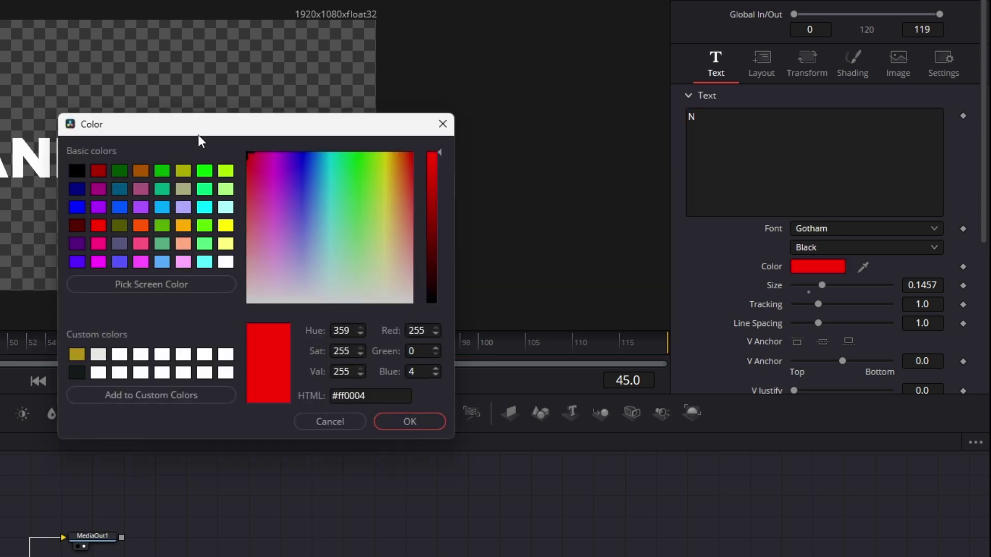
pyautogui.click(393, 422)
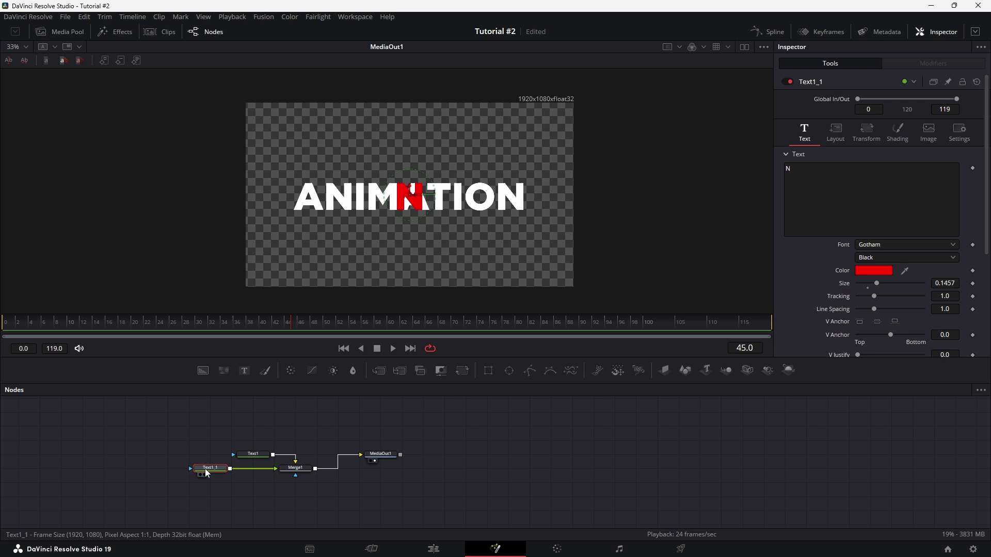
# Add a Transform node after the N text and keyframe its Size at 1.0 on frame 38 and 7 on frame 26.
pyautogui.click(462, 371)
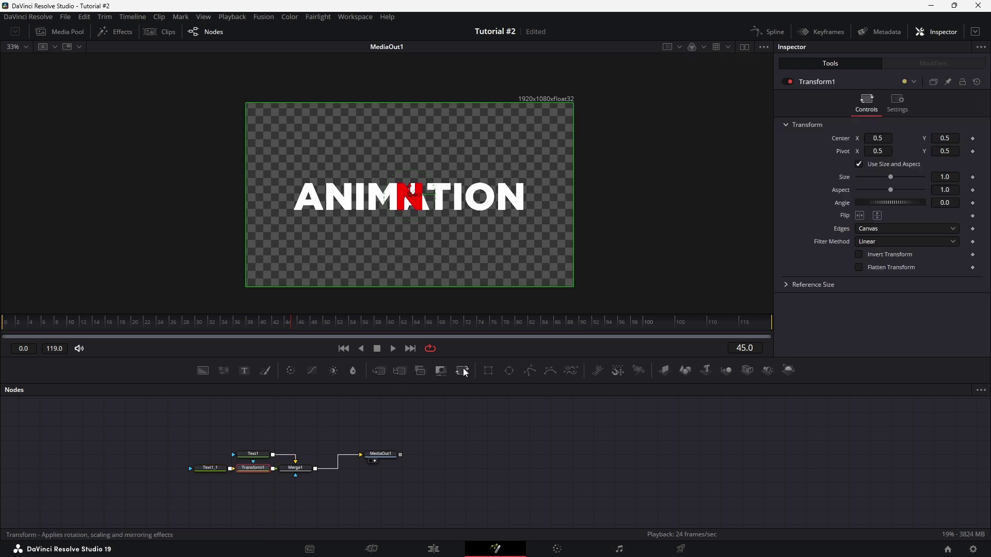
pyautogui.press('Home')
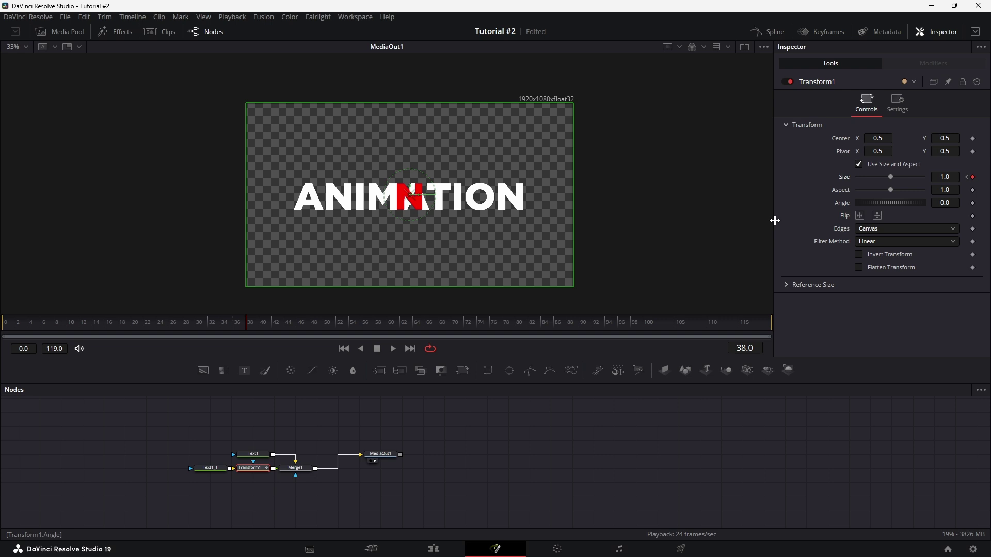
pyautogui.moveTo(180, 323); pyautogui.dragTo(170, 320)
pyautogui.moveTo(891, 177); pyautogui.dragTo(931, 180)
pyautogui.write('7')
pyautogui.press('Tab')
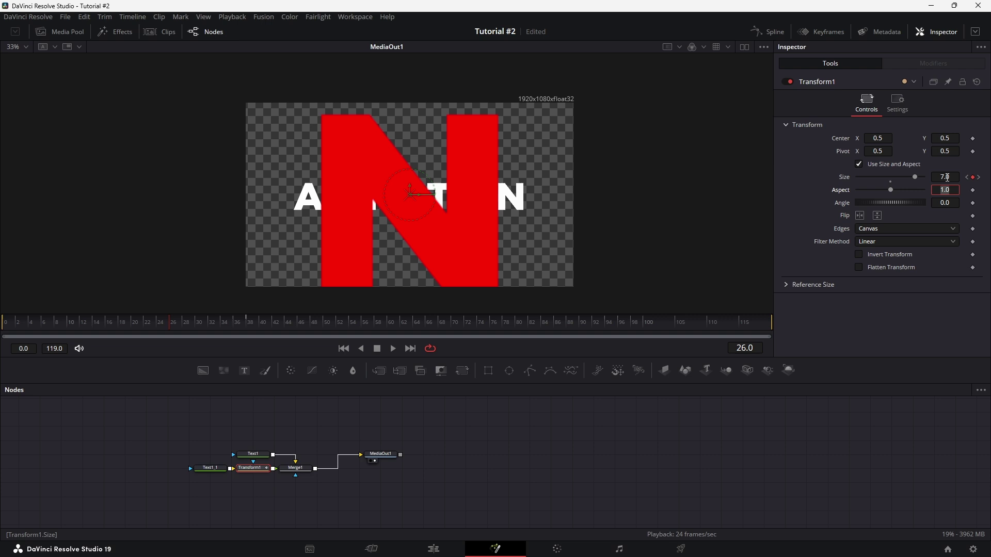
# Set the Transform's pivot Y to 0.489 and fine-tune the N's size on frame 26.
pyautogui.moveTo(879, 152); pyautogui.dragTo(880, 153)
pyautogui.moveTo(946, 152); pyautogui.dragTo(941, 152)
pyautogui.moveTo(945, 177); pyautogui.dragTo(929, 177)
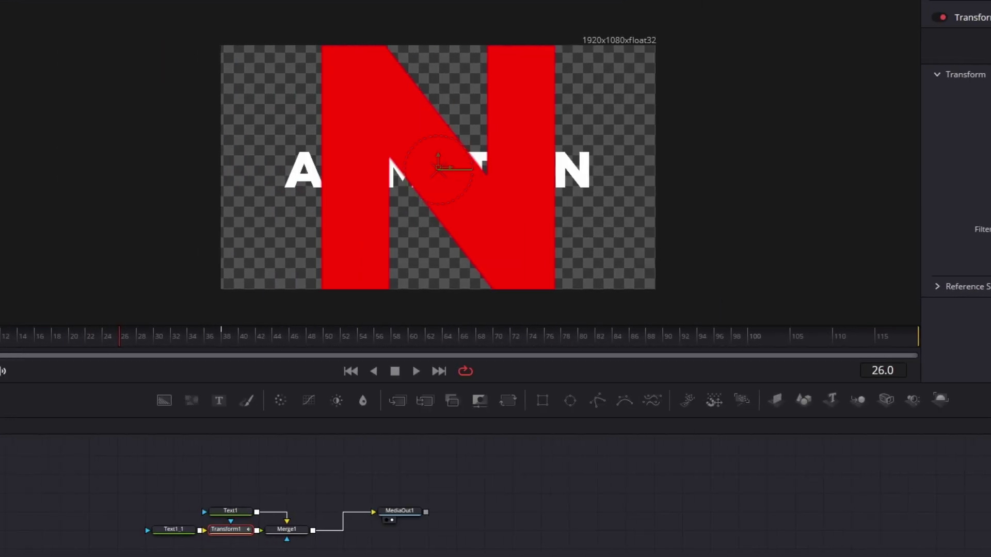
# On frame 38, move the Transform's Center X to 0.808 so the red N covers the final letter of ANIMATION.
pyautogui.click(196, 333)
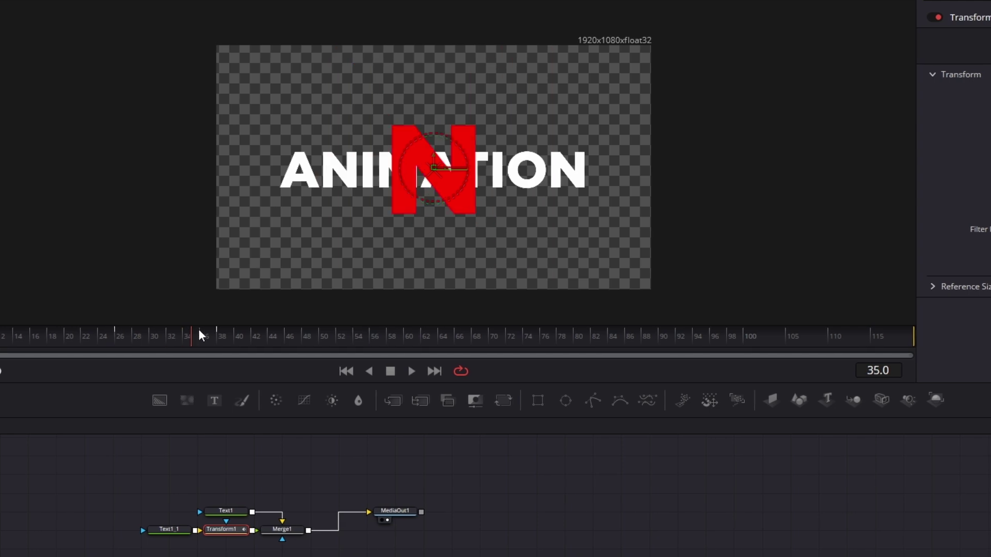
pyautogui.click(219, 335)
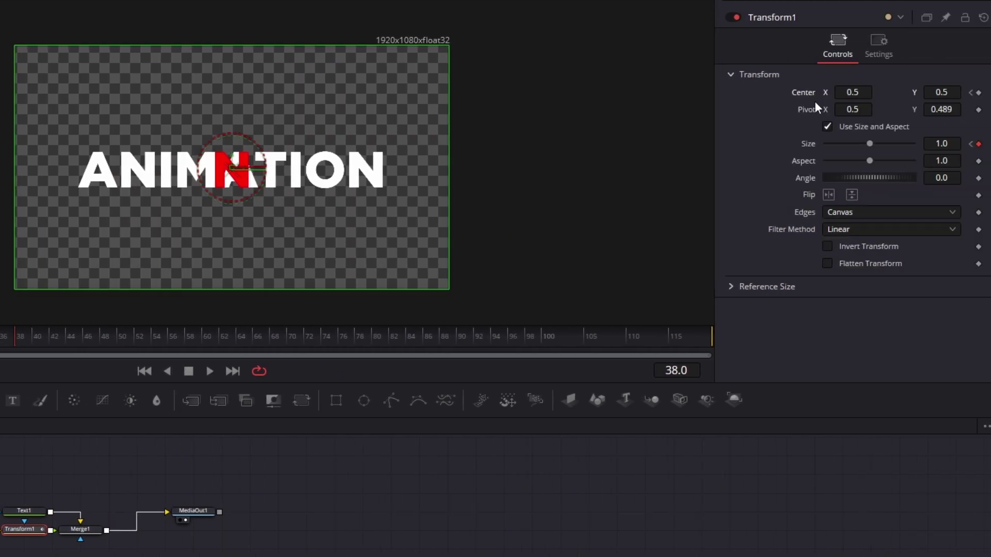
pyautogui.moveTo(852, 92); pyautogui.dragTo(960, 92)
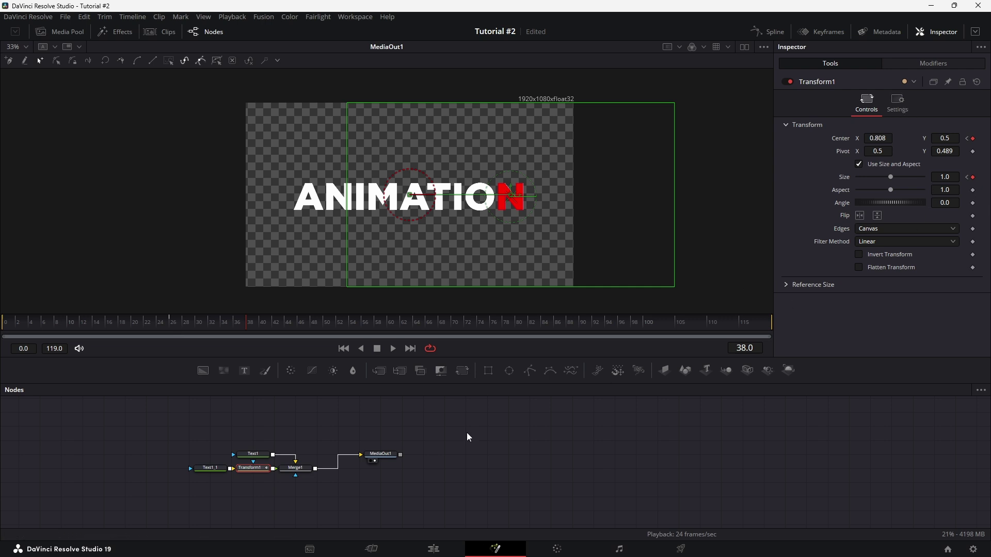
# Keyframe the Transform's Angle on frame 38 and set it to 180 on frame 0.
pyautogui.click(972, 203)
pyautogui.moveTo(166, 324); pyautogui.dragTo(1, 323)
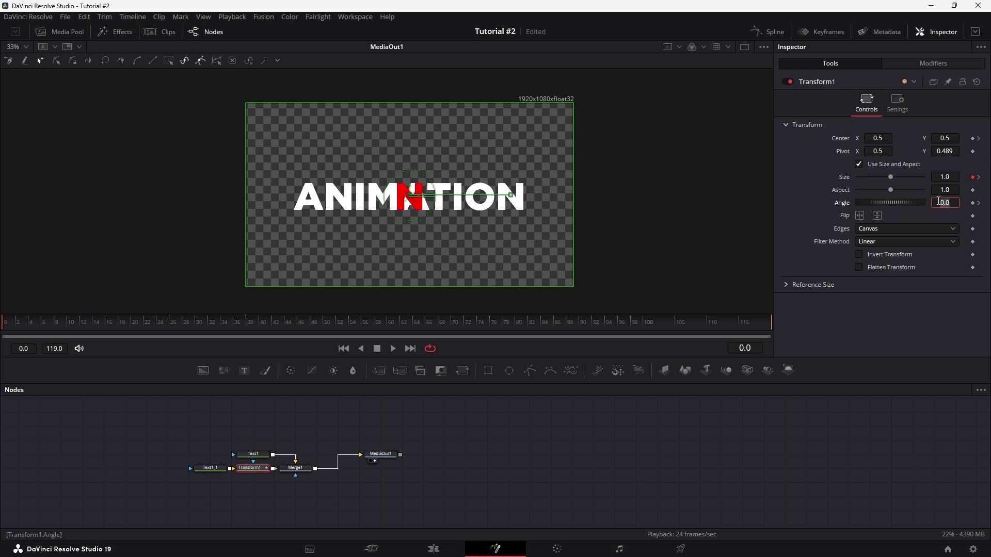
pyautogui.write('180')
pyautogui.press('Tab')
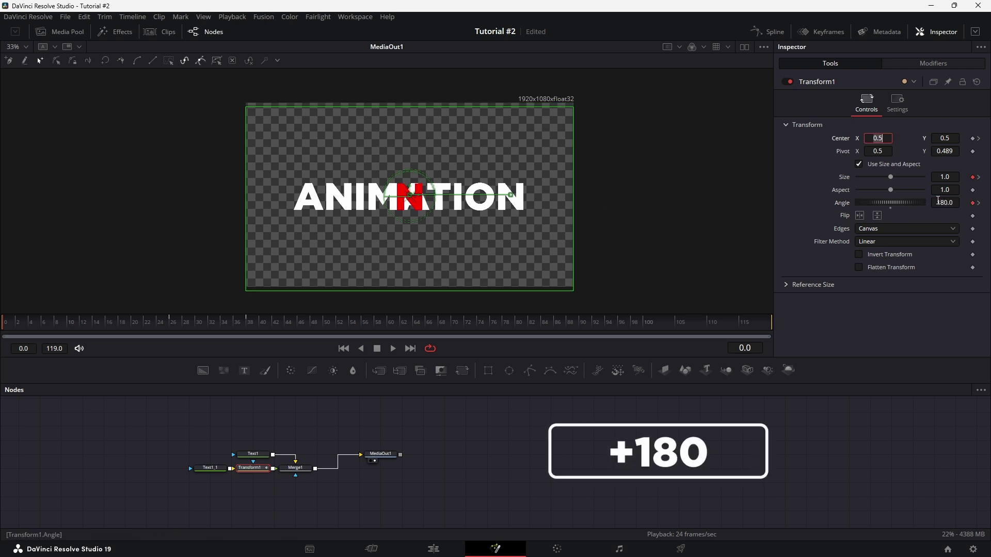
# Set the Transform's Angle to 90 on frame 26 and play the animation from the start.
pyautogui.click(174, 322)
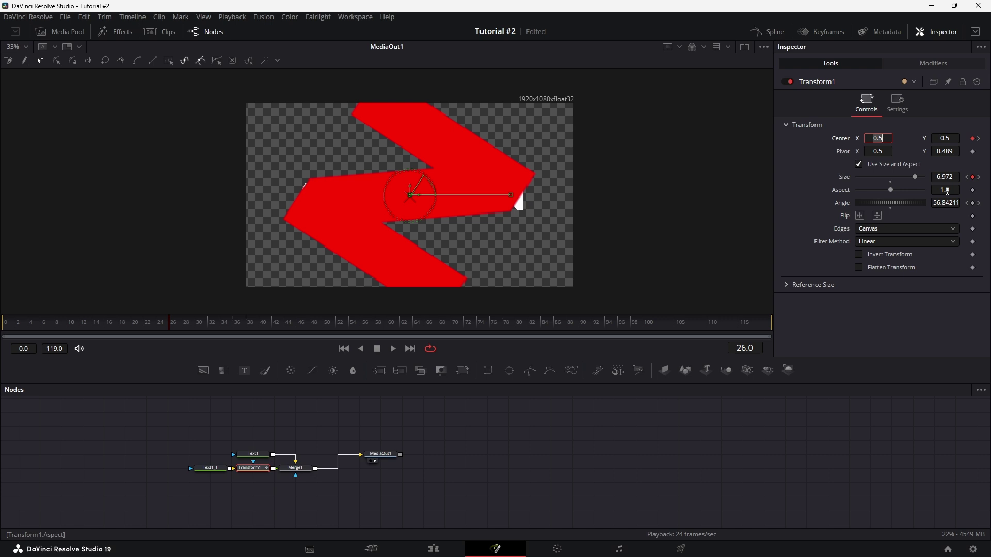
pyautogui.click(945, 202)
pyautogui.write('90')
pyautogui.press('Return')
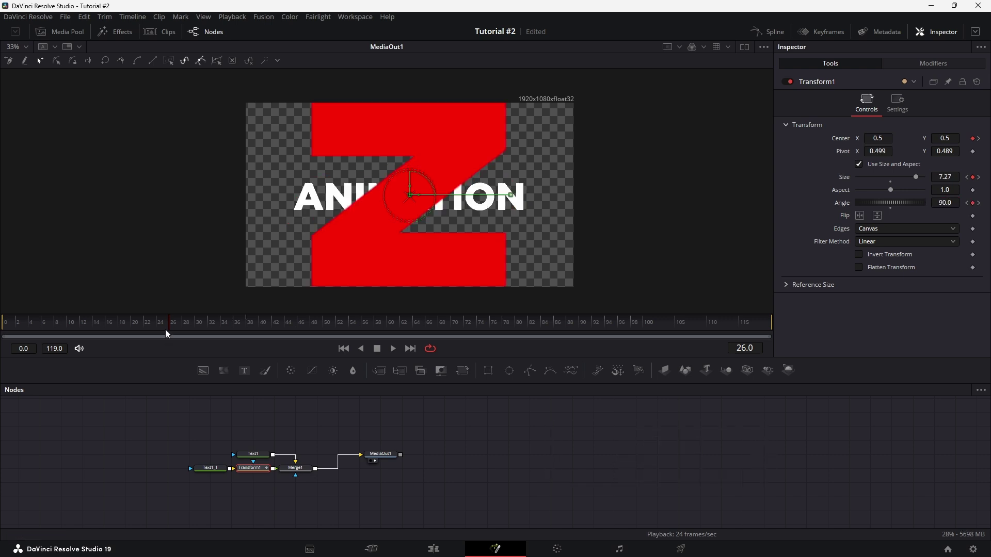
pyautogui.moveTo(167, 329); pyautogui.dragTo(1, 328)
pyautogui.press('space')
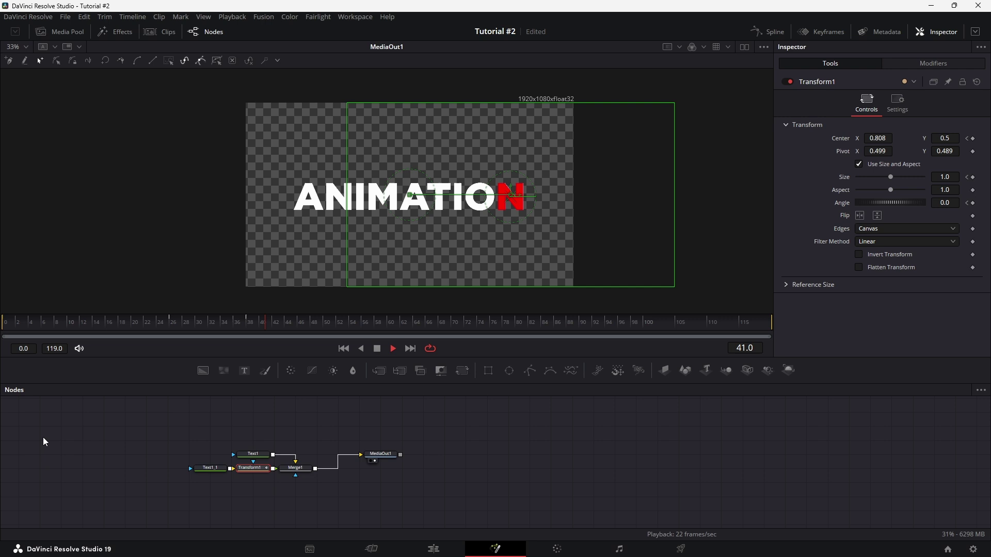
pyautogui.press('space')
# Show all Transform1 curves fitted in the Spline editor and smooth all their keyframes.
pyautogui.click(768, 32)
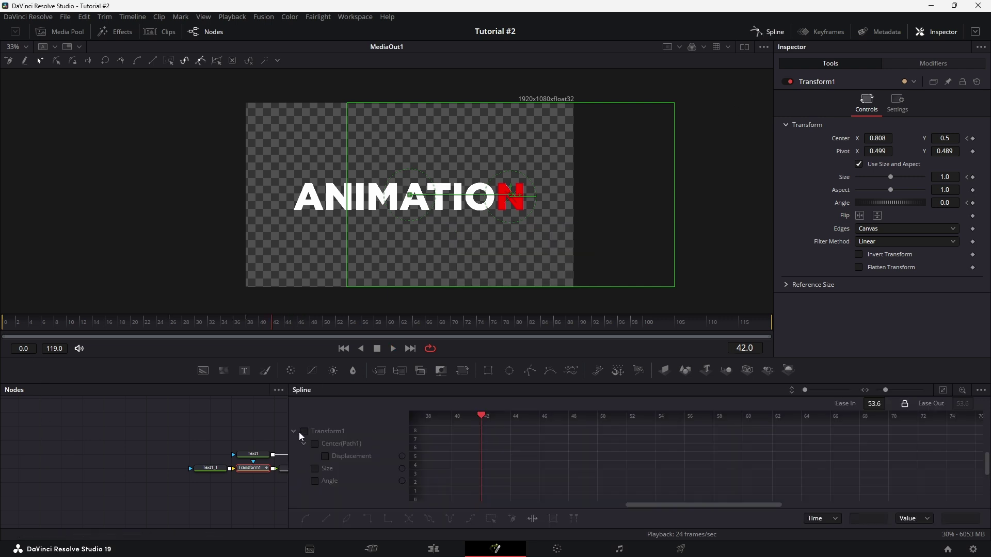
pyautogui.click(943, 390)
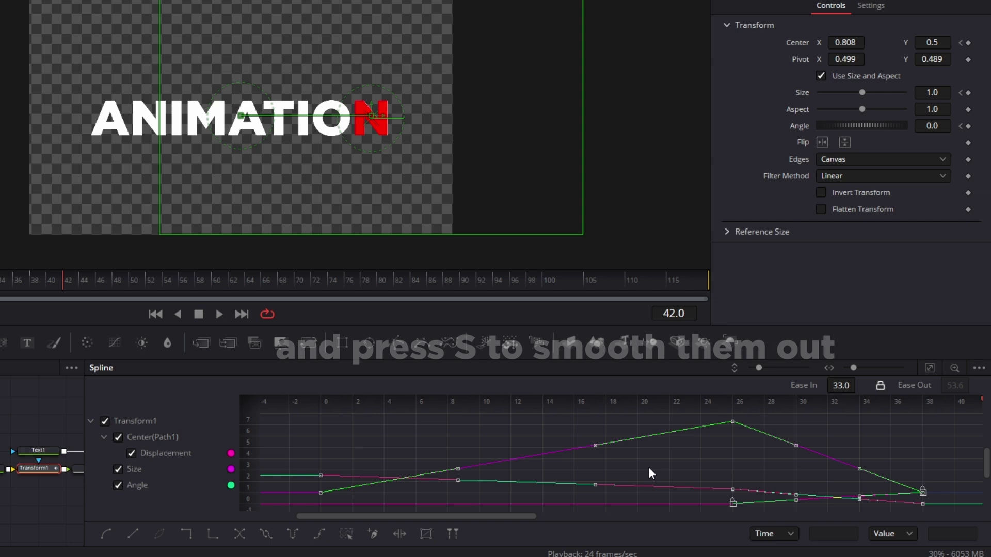
pyautogui.press('s')
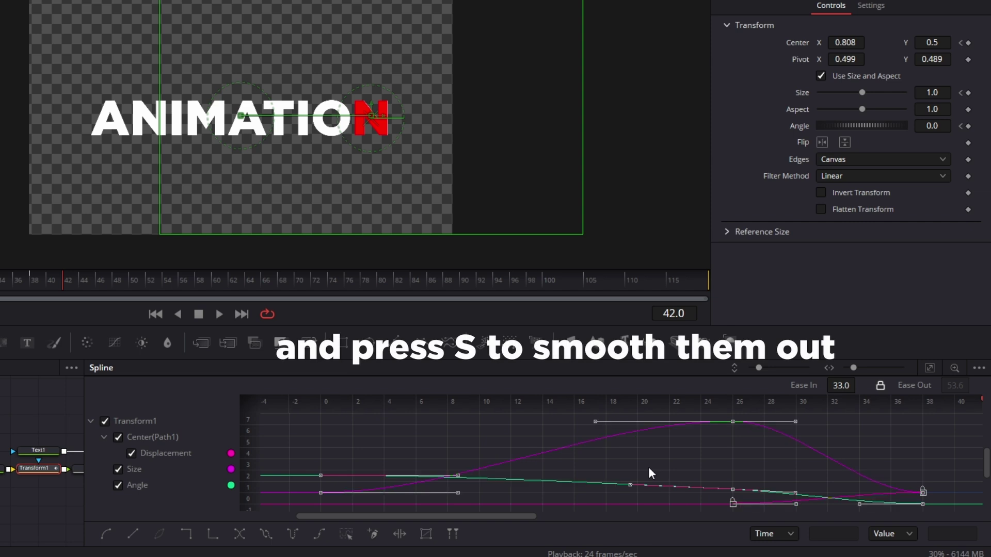
# Isolate the Center path's Displacement curve and set the Ease In and Ease Out of its keyframes to 60.9.
pyautogui.click(103, 418)
pyautogui.click(118, 436)
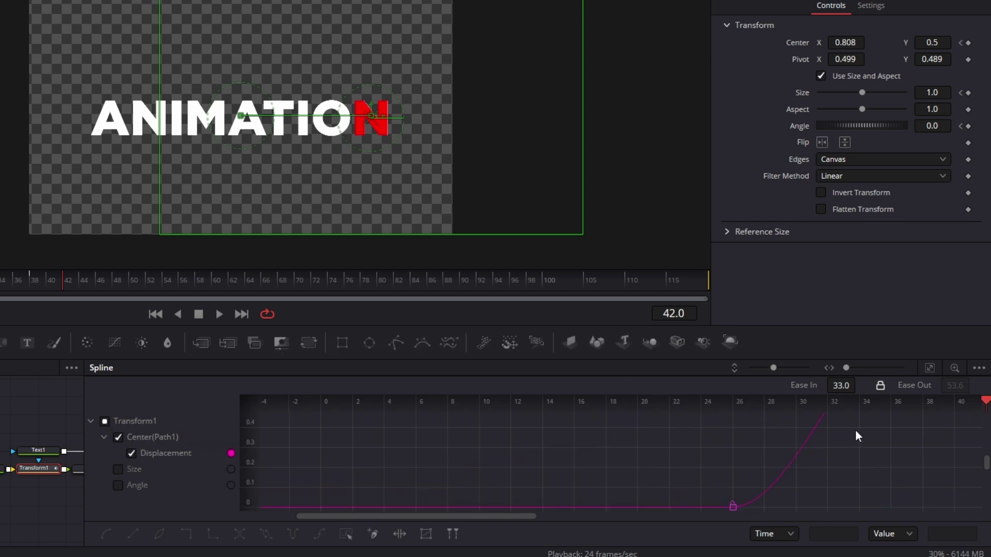
pyautogui.hotkey('ctrl', 'a')
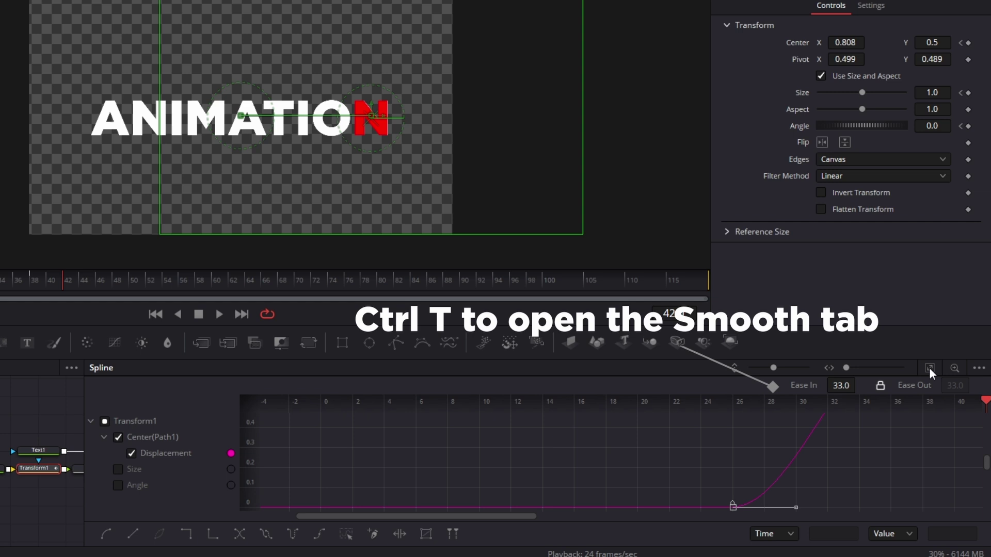
pyautogui.click(928, 368)
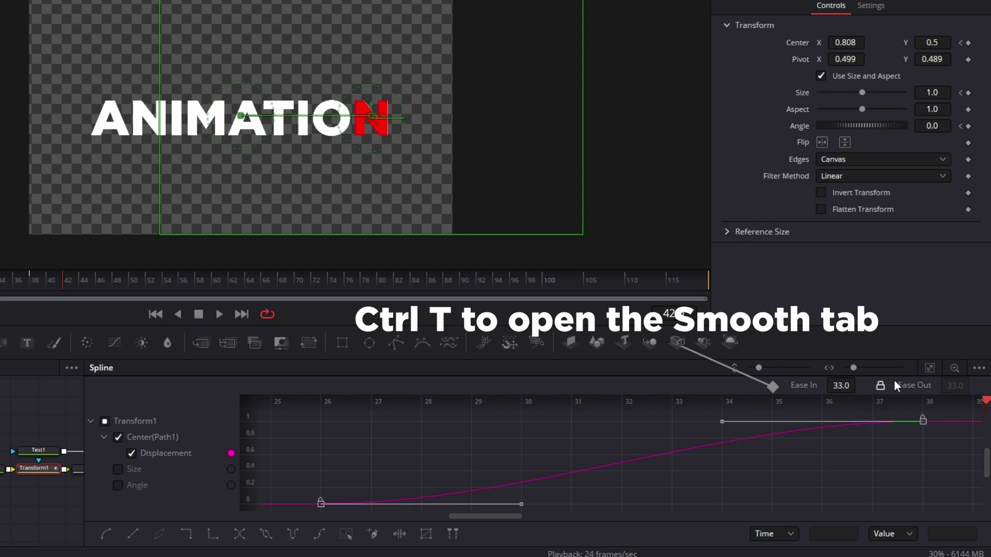
pyautogui.moveTo(840, 387); pyautogui.dragTo(942, 386)
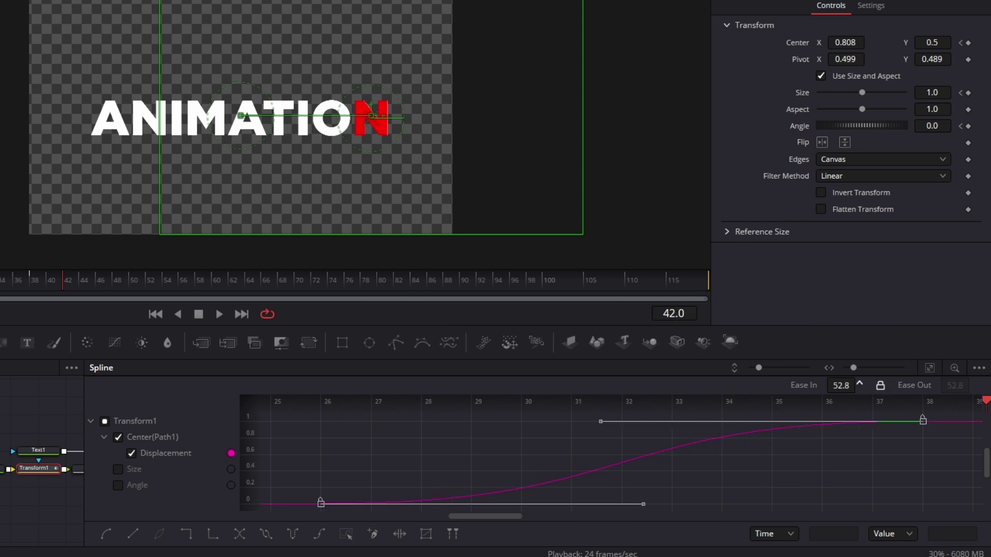
pyautogui.moveTo(859, 382); pyautogui.dragTo(859, 382)
# Isolate Transform1's Size curve, apply Out Cubic easing between frames 0 and 26, and set the last two keyframes' Ease In and Out to 63.7.
pyautogui.click(118, 437)
pyautogui.click(118, 469)
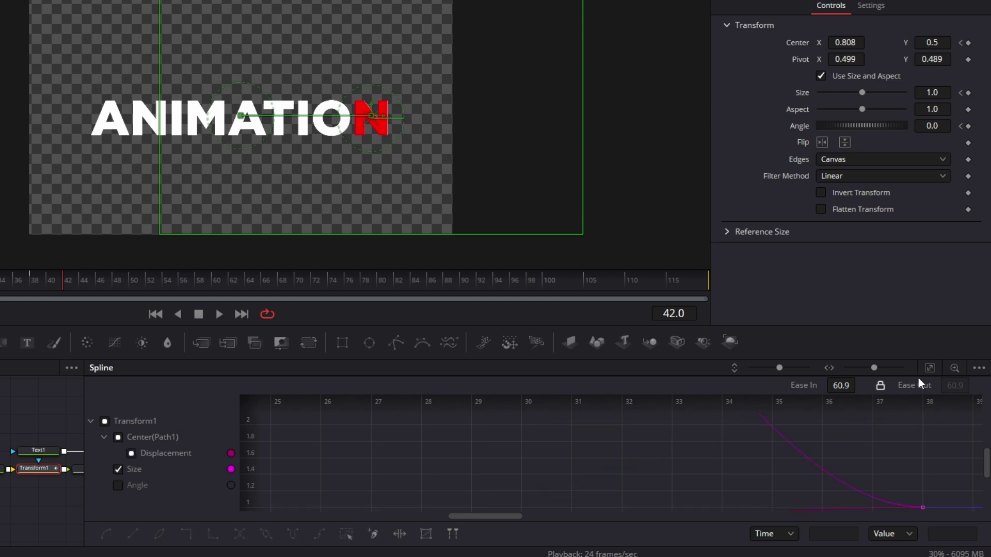
pyautogui.click(929, 367)
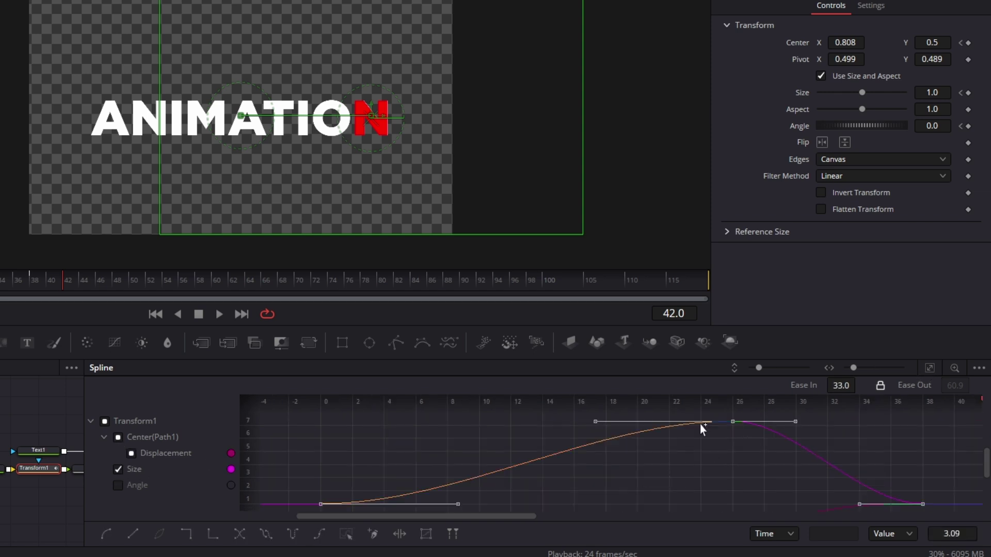
pyautogui.moveTo(743, 413); pyautogui.dragTo(316, 508)
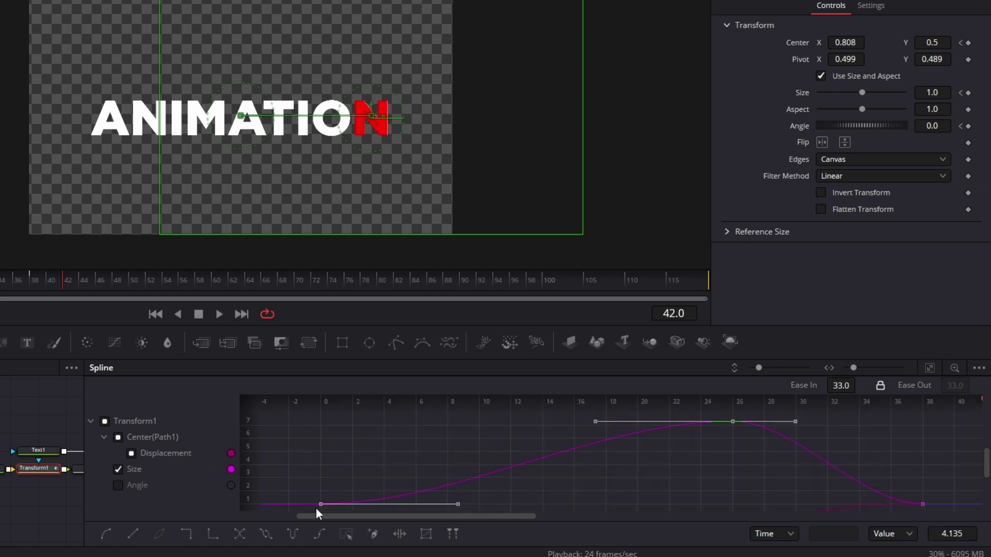
pyautogui.rightClick(444, 473)
pyautogui.moveTo(467, 286)
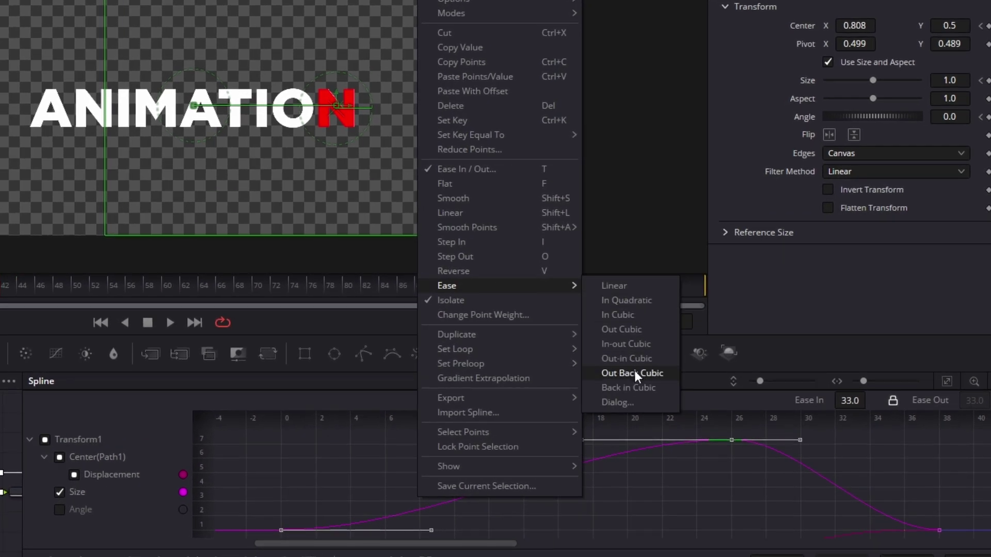
pyautogui.click(617, 331)
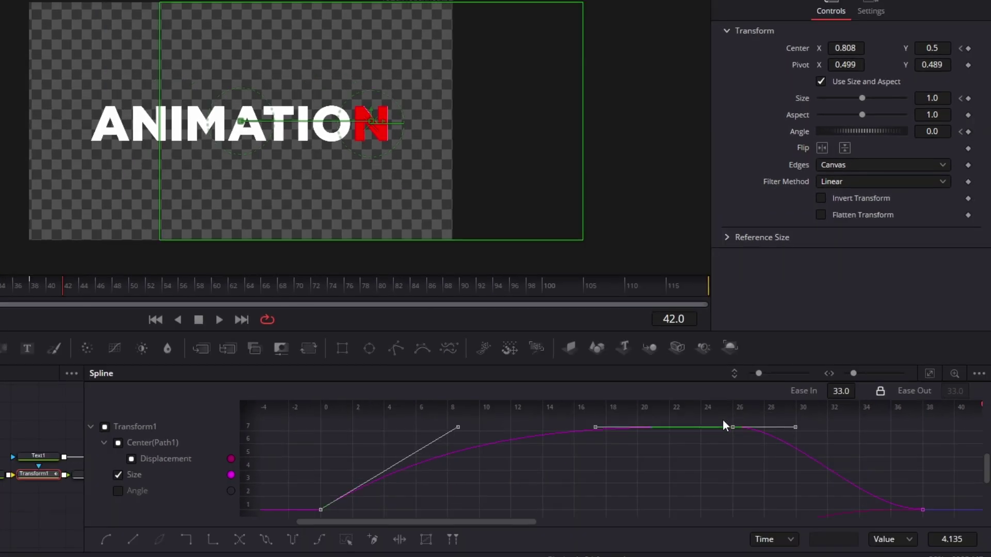
pyautogui.moveTo(942, 423); pyautogui.dragTo(710, 519)
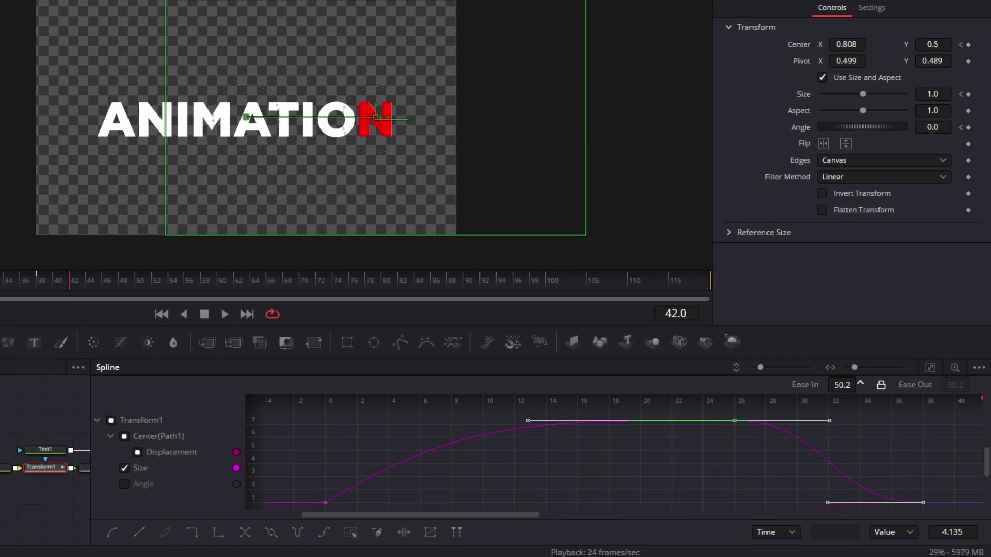
pyautogui.moveTo(856, 384); pyautogui.dragTo(868, 384)
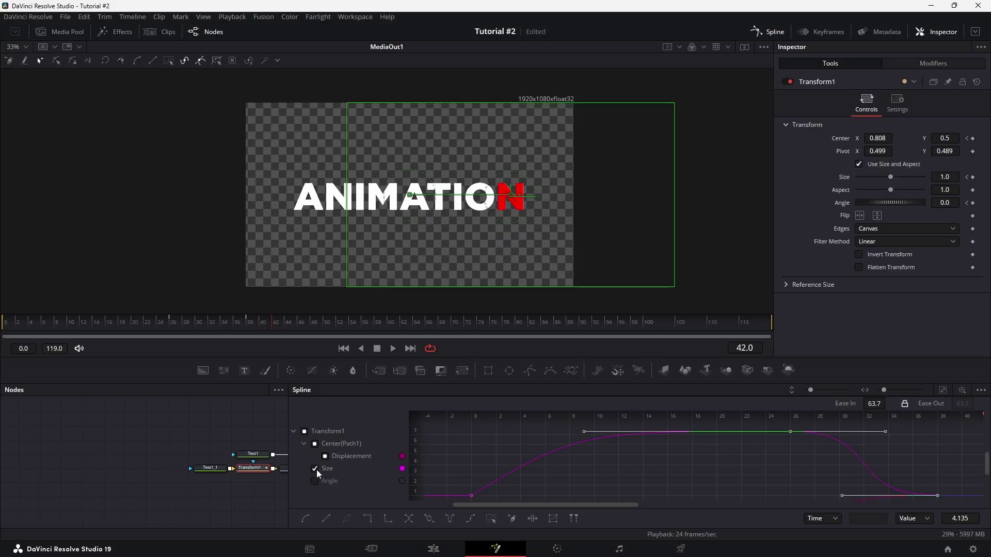
# Isolate Transform1's Angle curve, apply Out Cubic easing to its first segment, and increase the Ease In and Ease Out of its last segment.
pyautogui.click(316, 480)
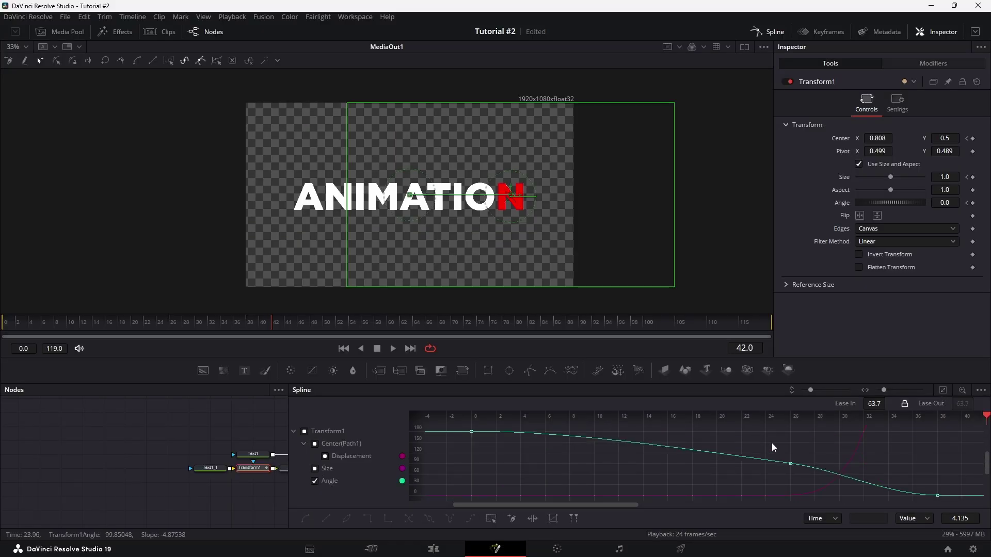
pyautogui.rightClick(636, 448)
pyautogui.moveTo(672, 298)
pyautogui.click(785, 332)
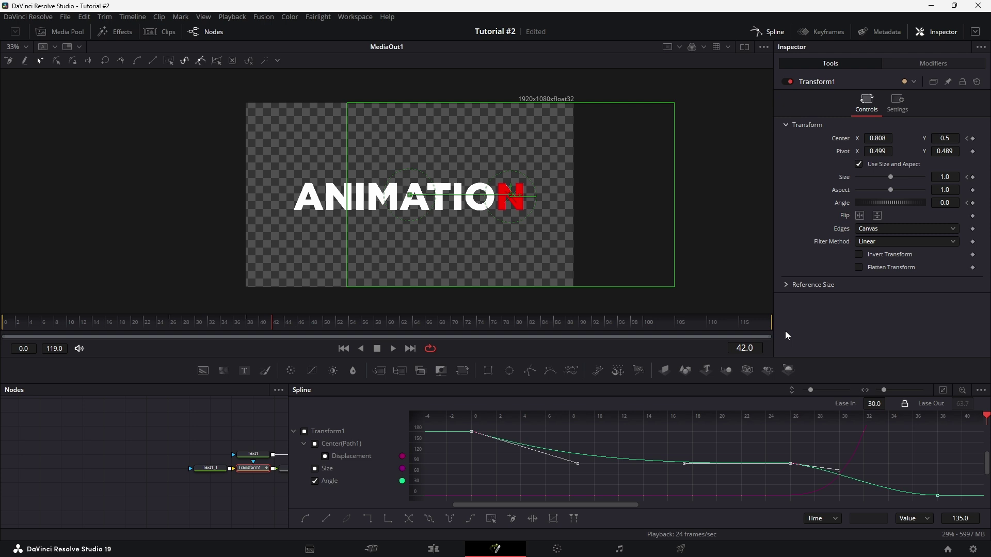
pyautogui.moveTo(778, 441); pyautogui.dragTo(943, 499)
pyautogui.moveTo(876, 404); pyautogui.dragTo(887, 404)
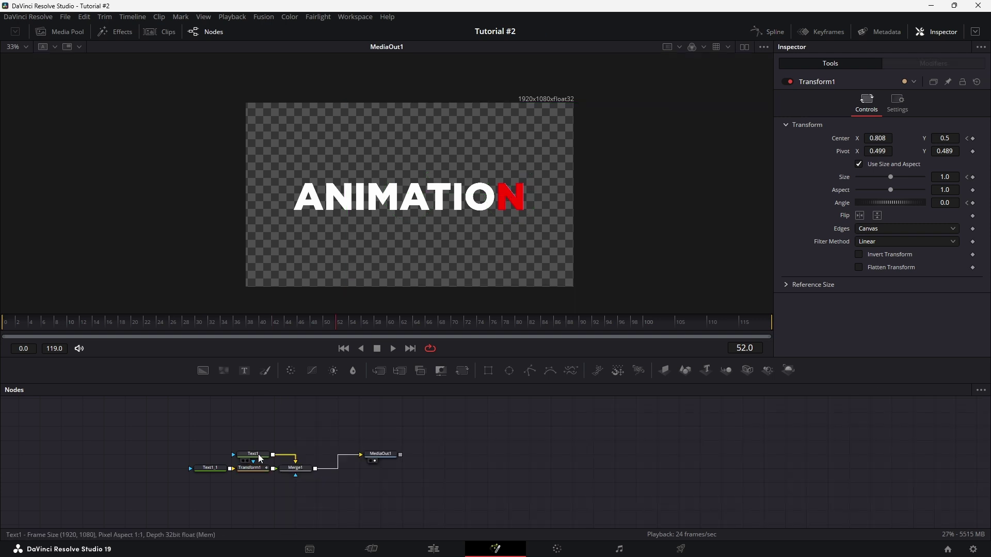
# Paste a copy of the ANIMATION text node, change its text to ANIMATIO in red, and align it over the original word.
pyautogui.click(210, 443)
pyautogui.hotkey('ctrl', 'v')
pyautogui.click(218, 453)
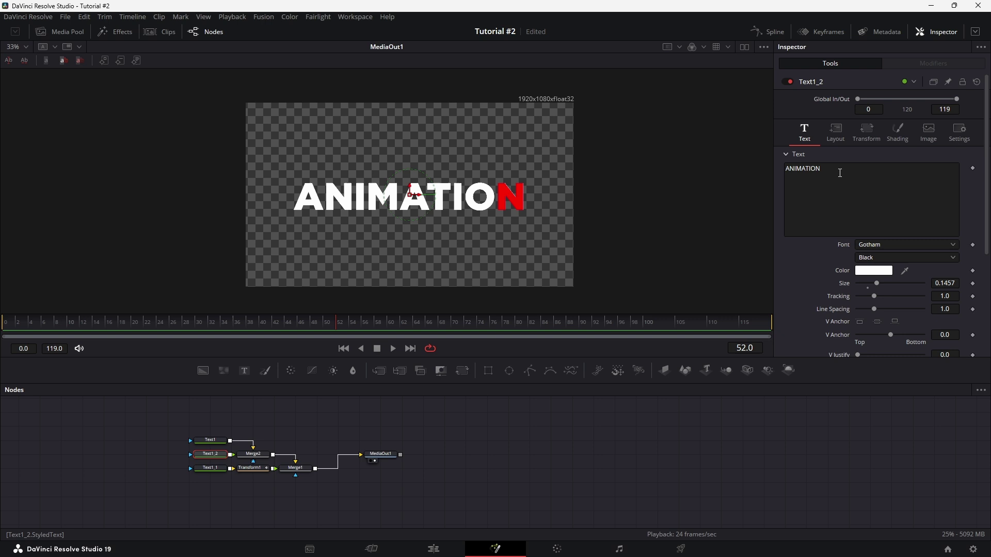
pyautogui.click(874, 270)
pyautogui.moveTo(531, 225); pyautogui.dragTo(486, 194)
pyautogui.click(594, 377)
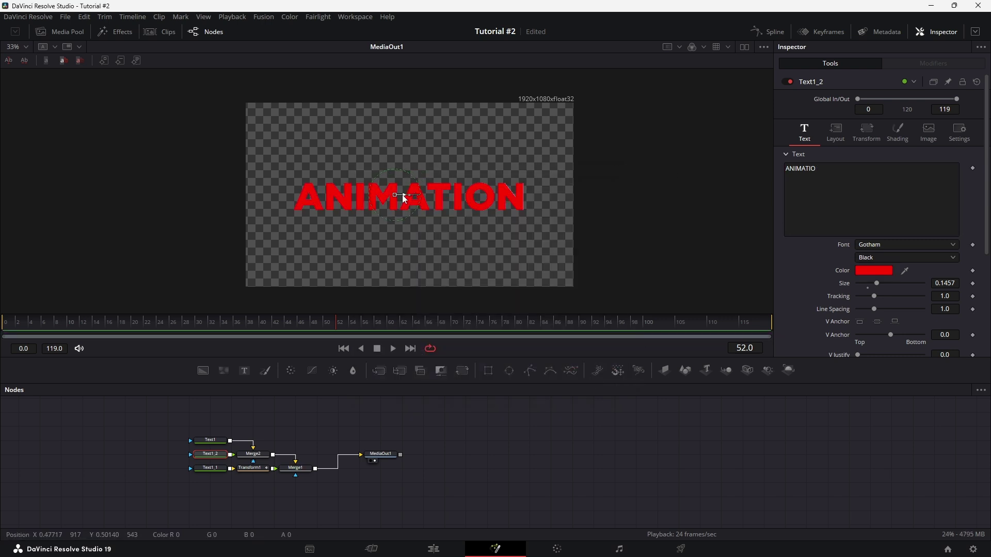
# Insert a Transform node after Text1_2 and connect it to Merge1 in place of the deleted Text1 and Merge2 nodes.
pyautogui.moveTo(211, 454); pyautogui.dragTo(191, 454)
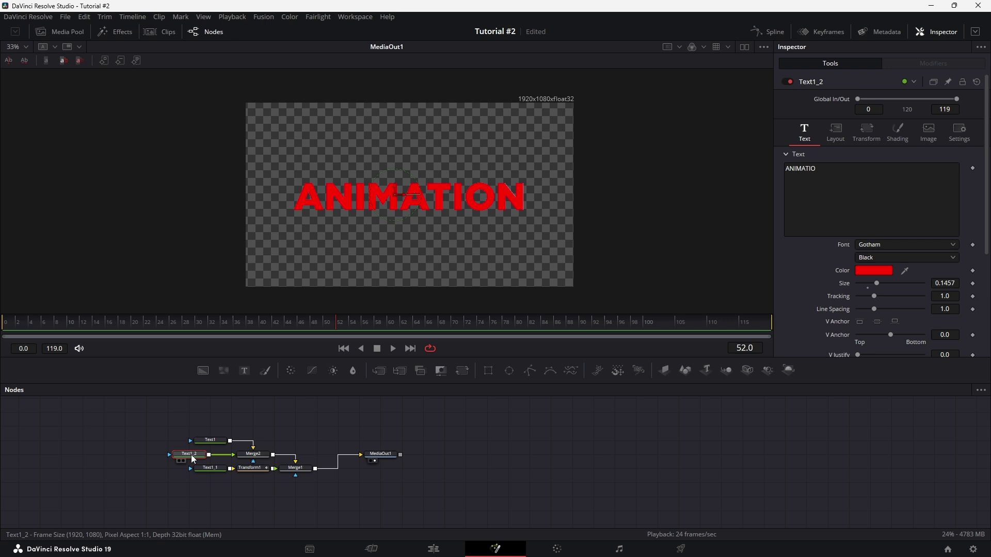
pyautogui.click(462, 370)
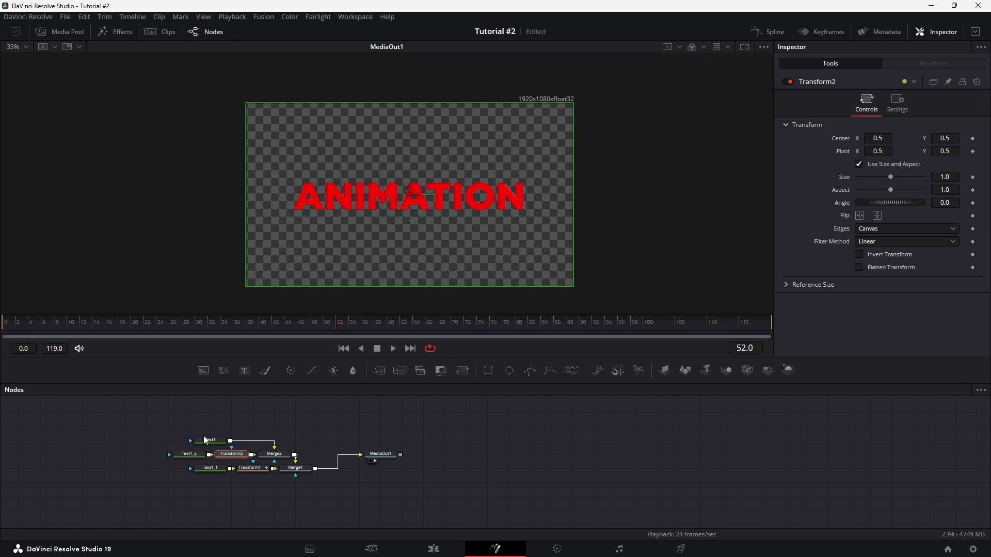
pyautogui.click(210, 441)
pyautogui.press('Delete')
pyautogui.click(274, 454)
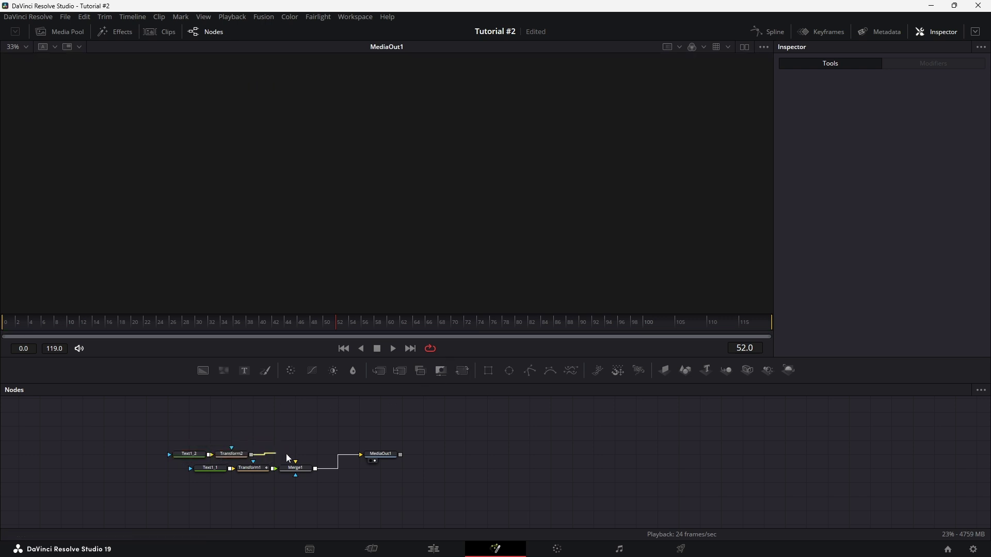
pyautogui.press('Delete')
pyautogui.moveTo(300, 466); pyautogui.dragTo(300, 468)
pyautogui.moveTo(181, 436); pyautogui.dragTo(264, 455)
# Keyframe Transform2's Center on frame 31 with X at 0.682, so the ANIMATIO text starts behind the large N.
pyautogui.click(262, 455)
pyautogui.moveTo(190, 320)
pyautogui.mouseDown()
pyautogui.moveTo(171, 320)
pyautogui.moveTo(207, 323)
pyautogui.mouseUp()
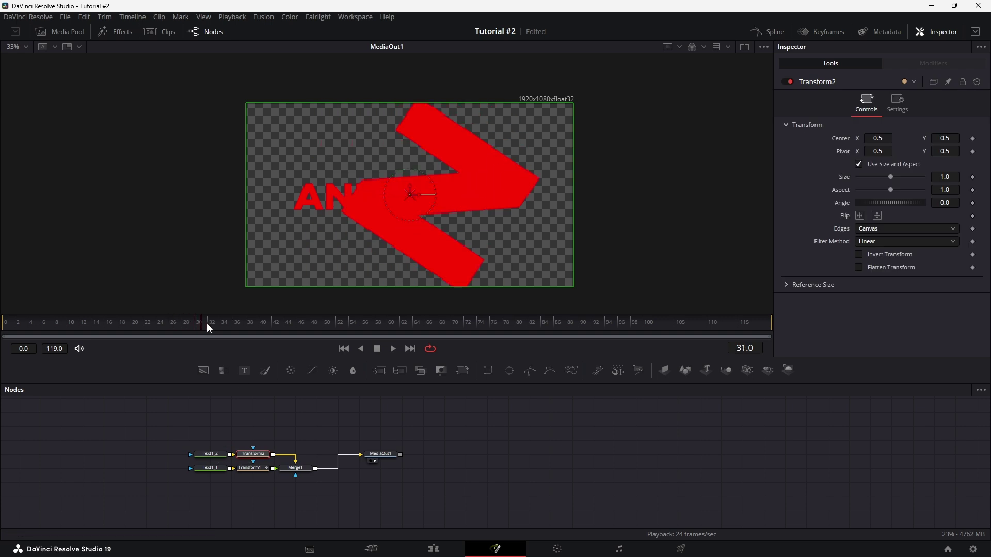
pyautogui.click(973, 139)
pyautogui.moveTo(870, 137); pyautogui.dragTo(964, 137)
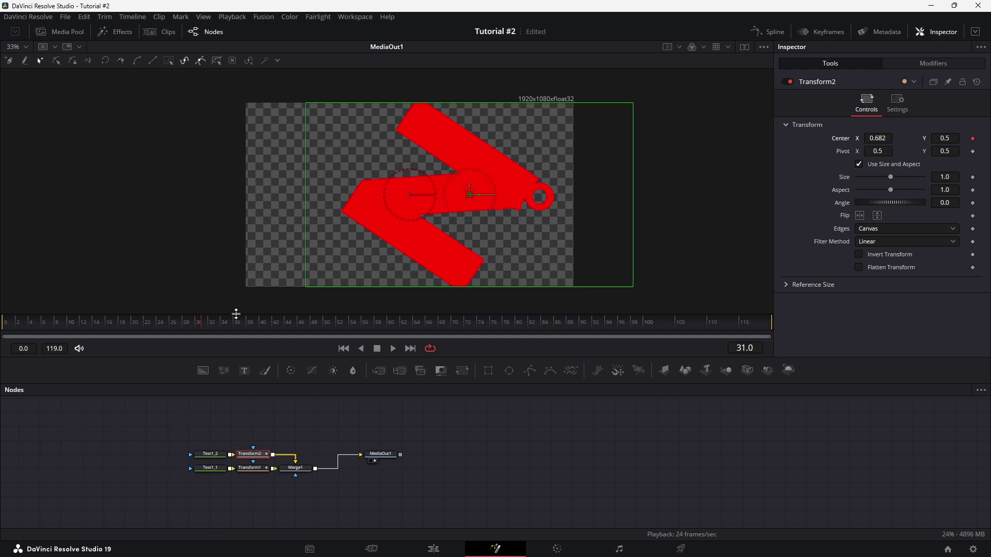
# Set Transform2's Center X to 0.5 on frame 46.
pyautogui.click(258, 467)
pyautogui.click(246, 328)
pyautogui.click(251, 454)
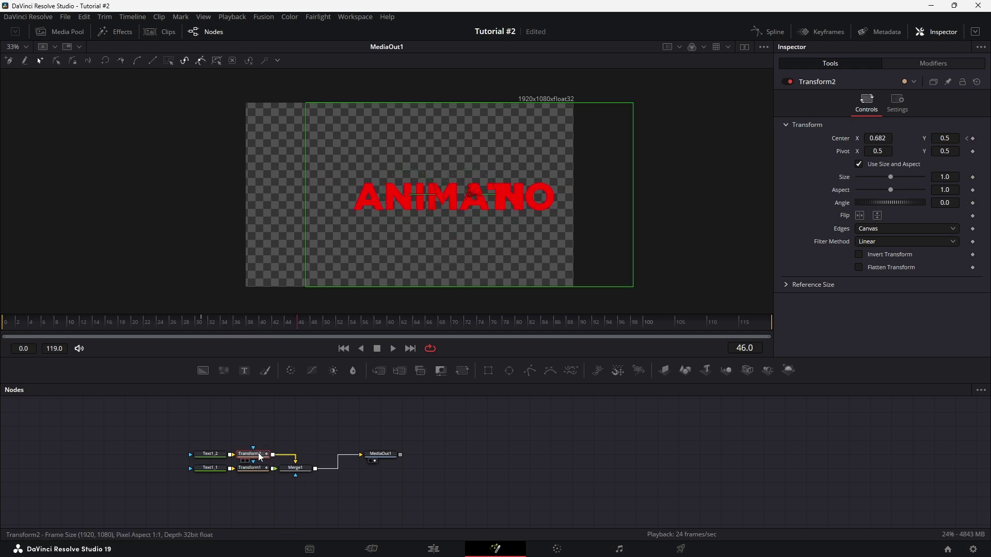
pyautogui.click(884, 142)
pyautogui.write('.5')
pyautogui.press('Tab')
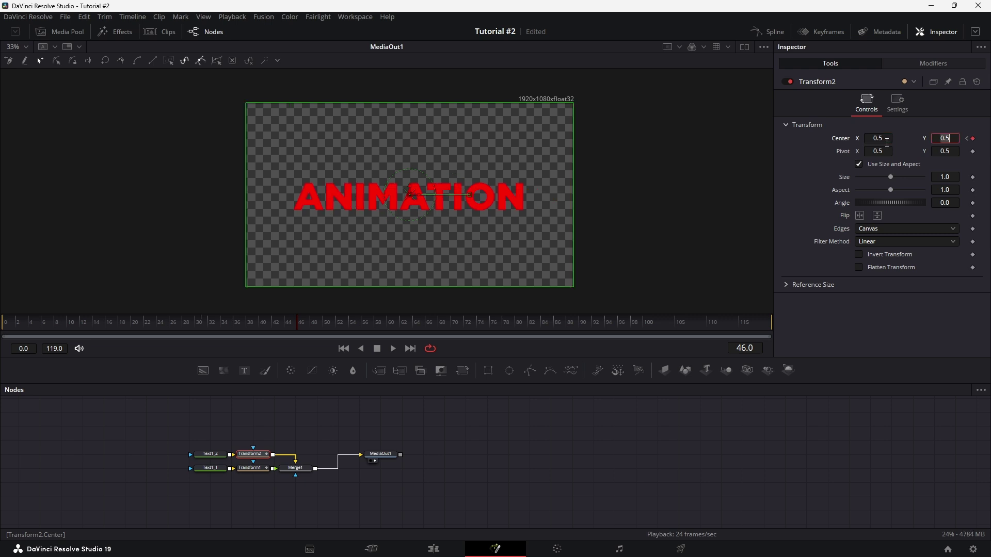
# Apply Out Cubic easing to Transform2's Center Displacement keyframes in the Spline editor, and close the editor.
pyautogui.click(761, 31)
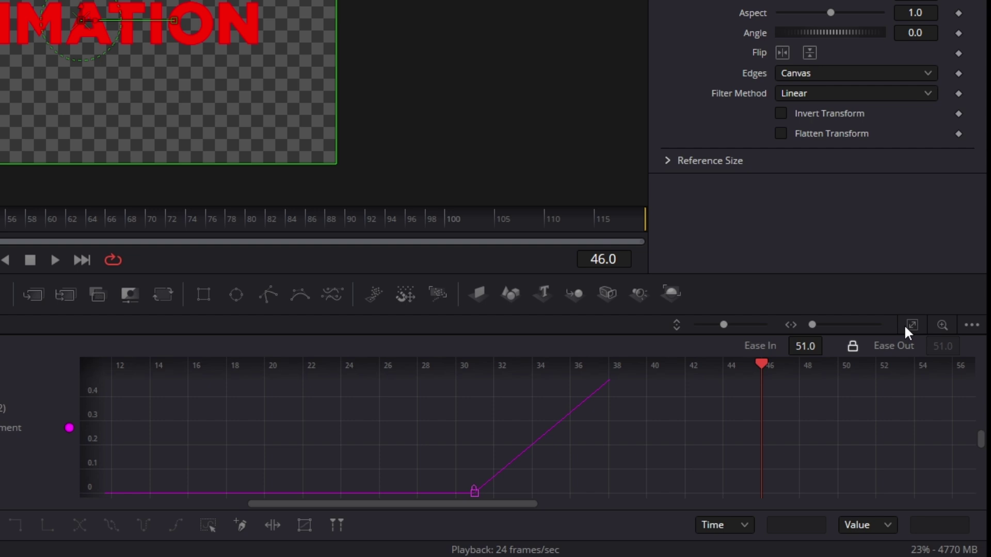
pyautogui.click(912, 324)
pyautogui.hotkey('ctrl', 'a')
pyautogui.rightClick(660, 433)
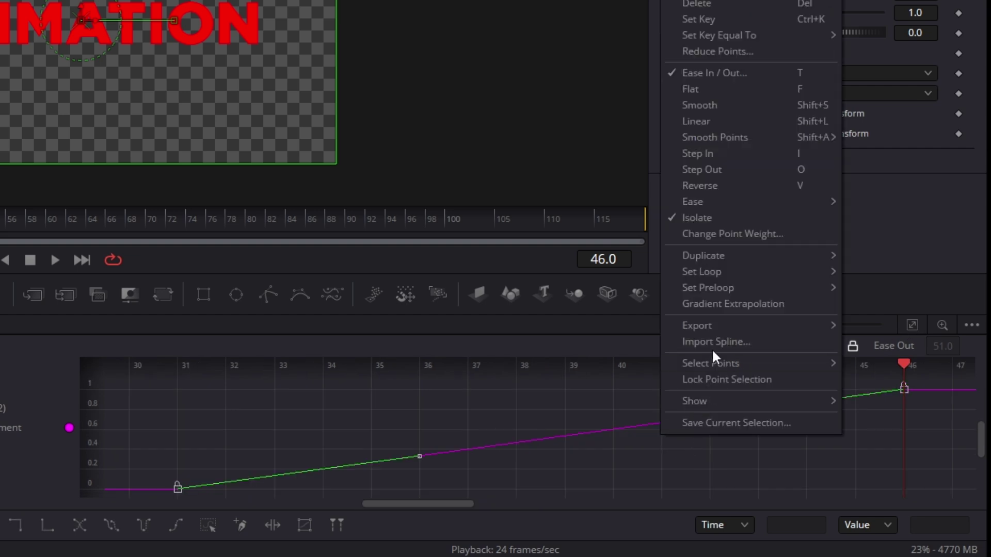
pyautogui.moveTo(704, 201)
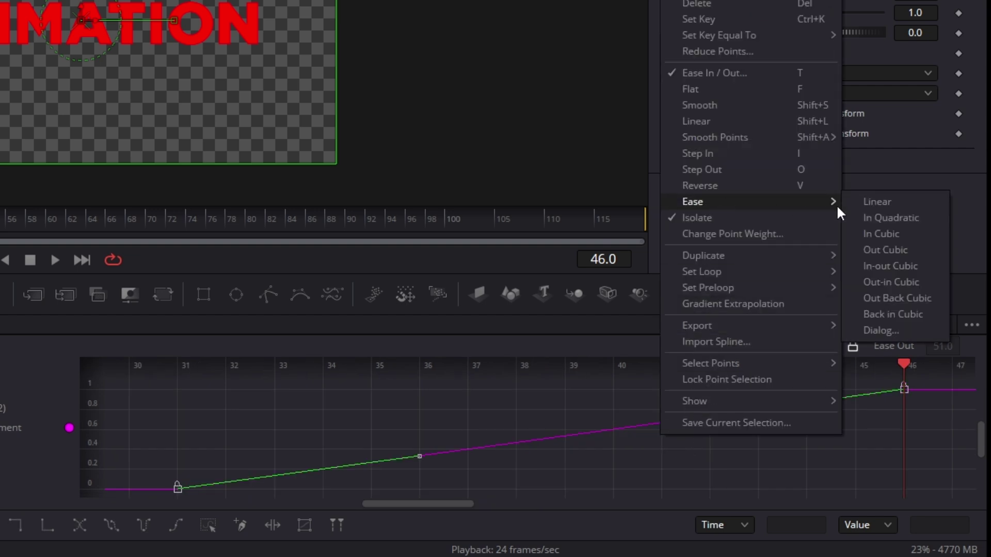
pyautogui.click(892, 250)
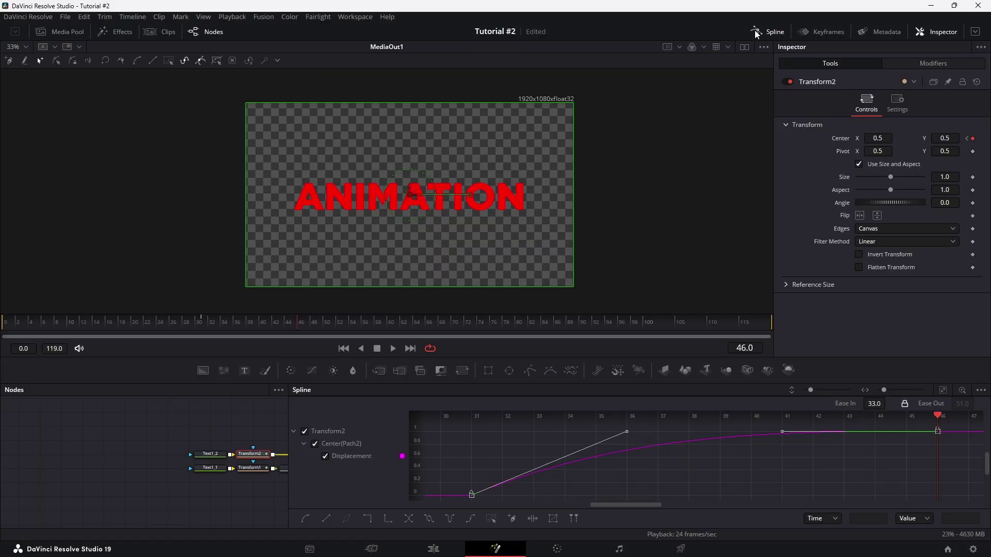
pyautogui.click(754, 32)
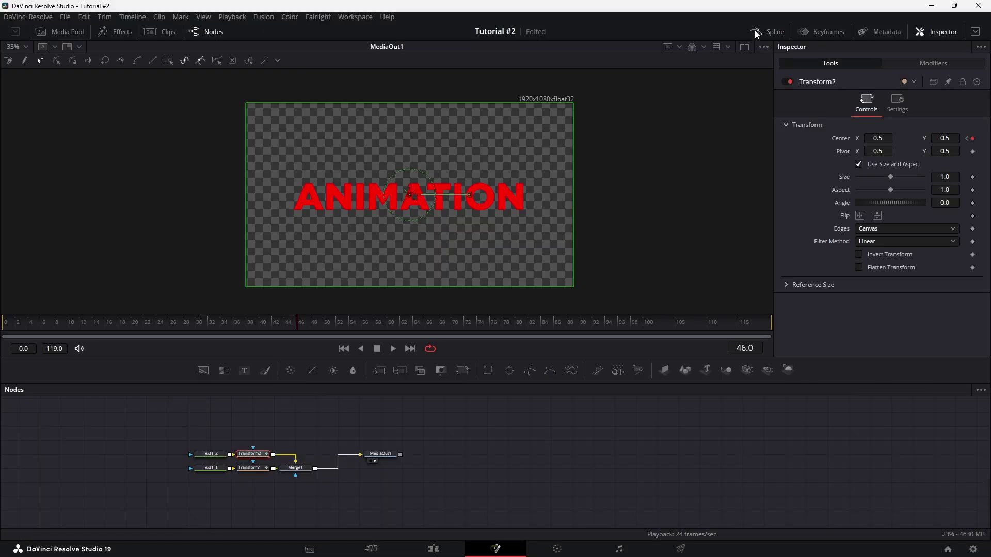
# Keyframe the shading Opacity of Text1_2 at 0 on frame 31 and at 1 on frame 36.
pyautogui.click(248, 456)
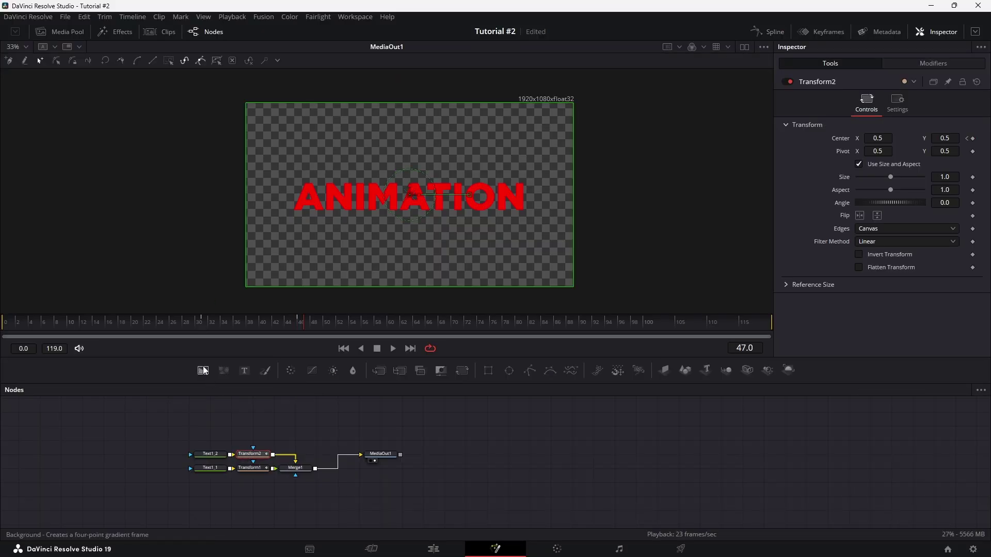
pyautogui.click(201, 324)
pyautogui.click(206, 456)
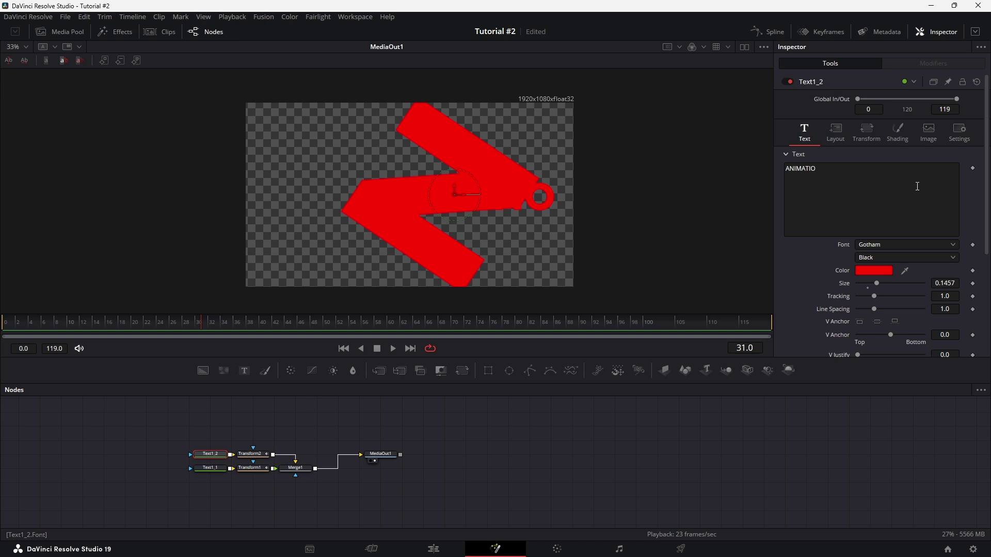
pyautogui.click(900, 135)
pyautogui.moveTo(923, 237); pyautogui.dragTo(853, 240)
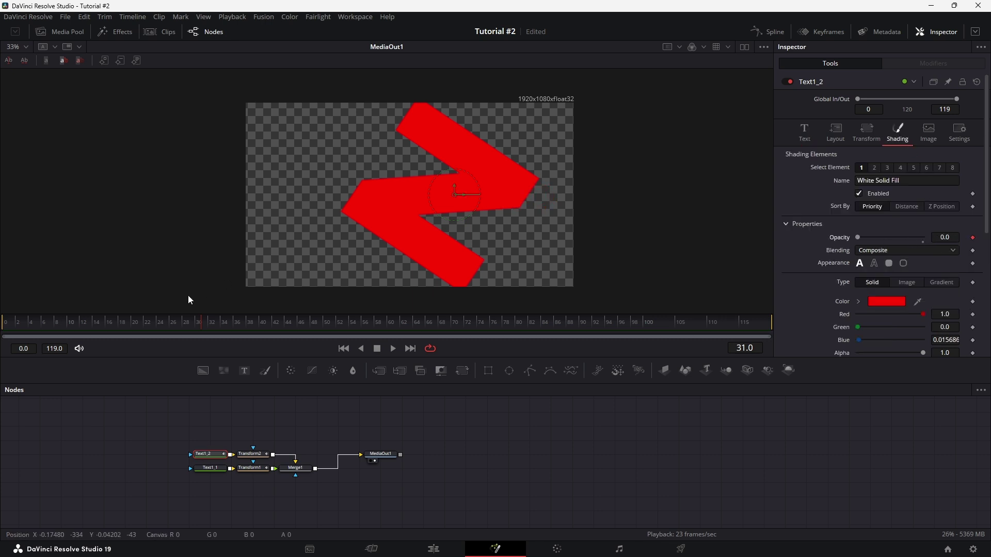
pyautogui.moveTo(201, 325); pyautogui.dragTo(240, 325)
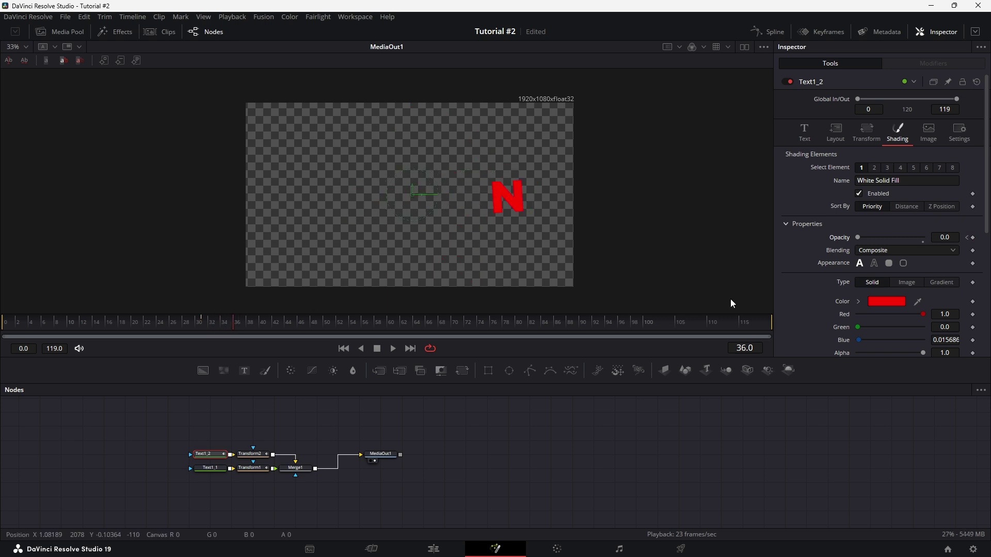
pyautogui.moveTo(860, 236); pyautogui.dragTo(955, 236)
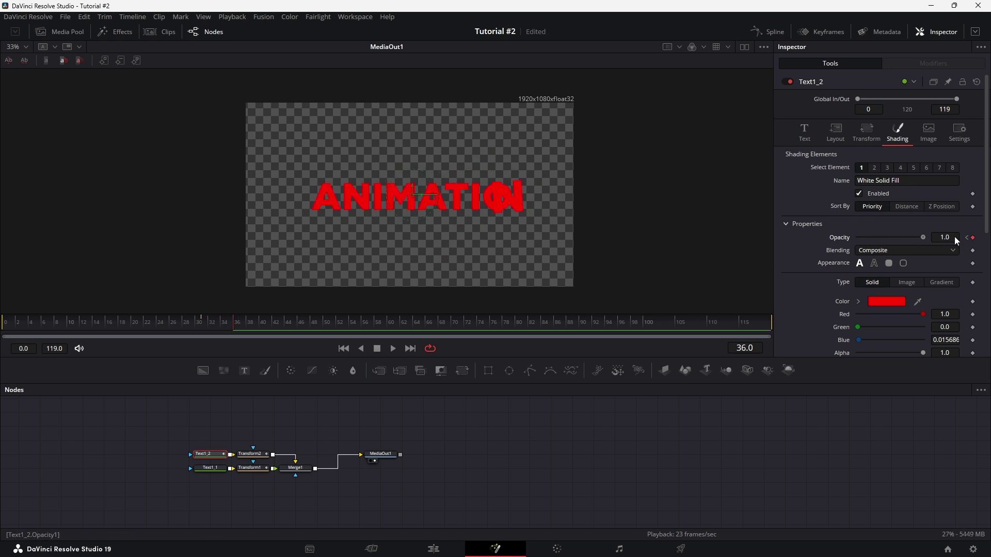
# Flatten both Opacity keyframes of Text1_2 in the Spline editor and adjust their ease value.
pyautogui.click(760, 28)
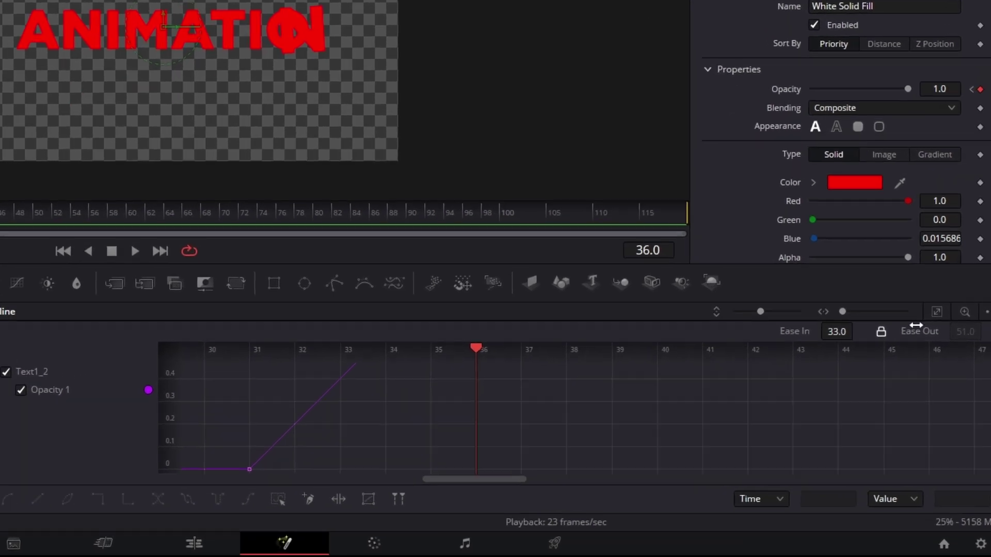
pyautogui.click(937, 312)
pyautogui.click(800, 390)
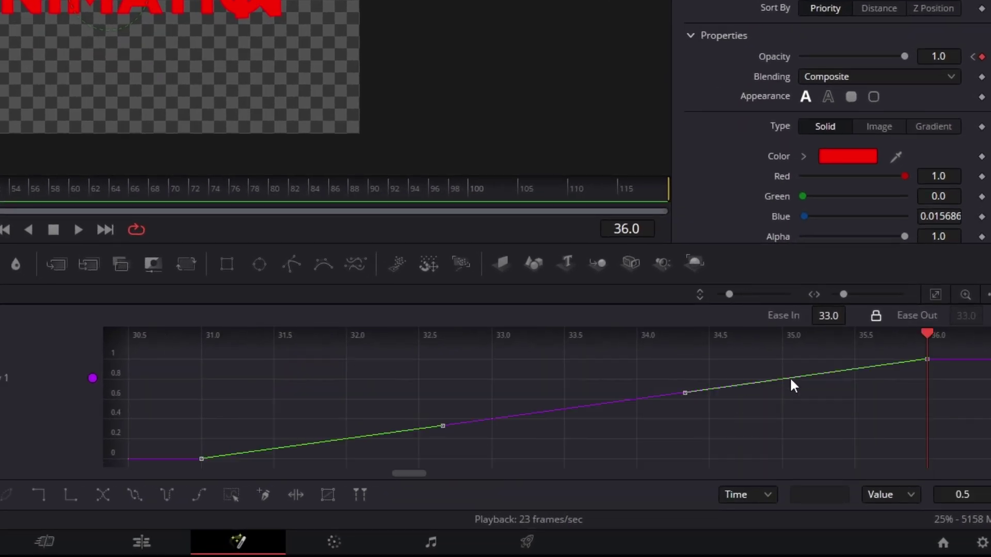
pyautogui.press('f')
pyautogui.moveTo(819, 321)
pyautogui.mouseDown()
pyautogui.moveTo(838, 321)
pyautogui.moveTo(825, 321)
pyautogui.mouseUp()
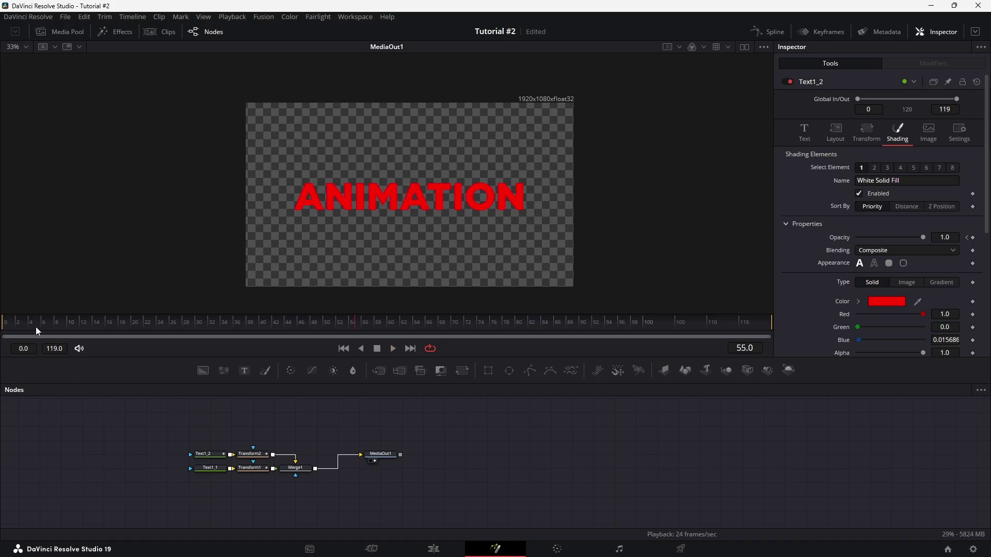
# Play the animation from near the start to review how the ANIMATIO text slides out from behind the N.
pyautogui.click(35, 327)
pyautogui.press('space')
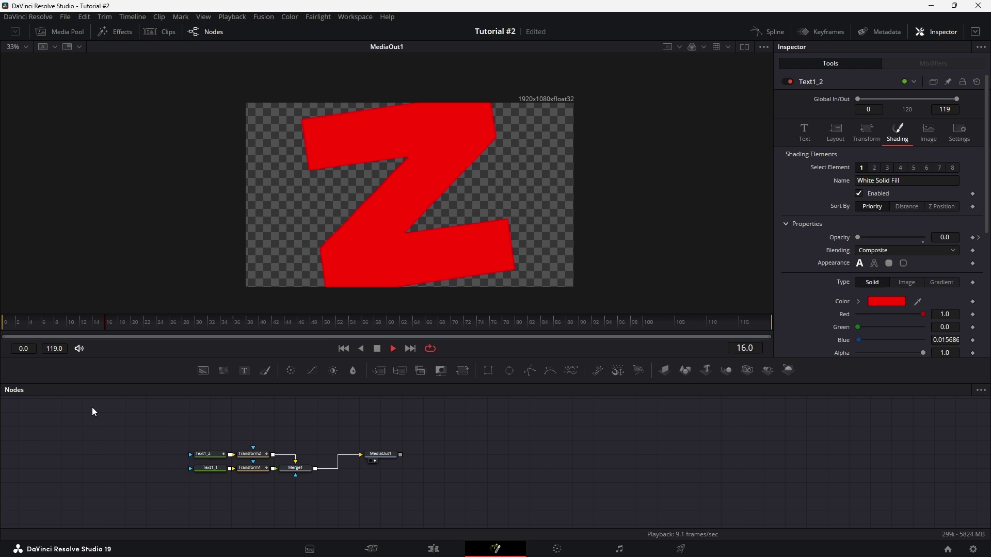
pyautogui.press('space')
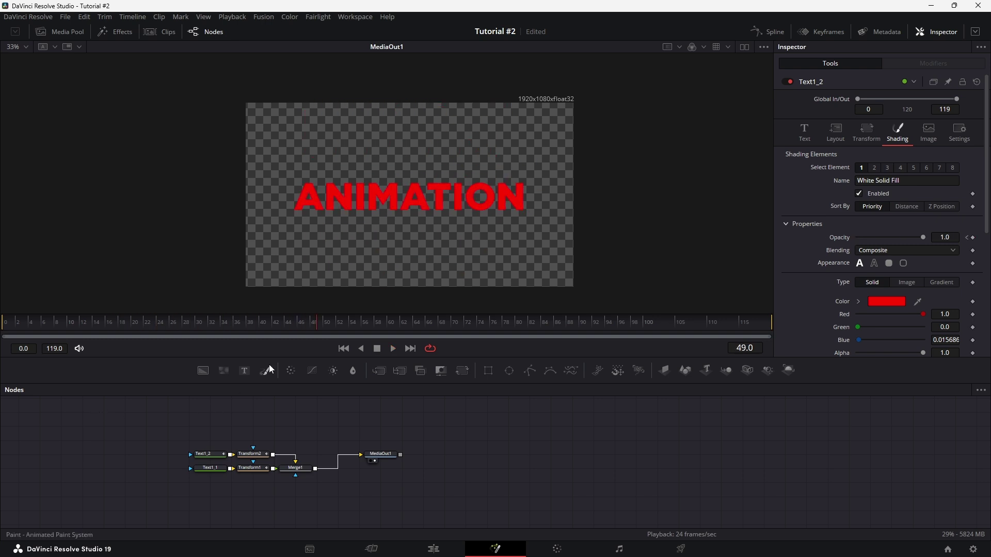
# Enable Motion Blur on Transform2 with Quality 6 and Shutter Angle 280.
pyautogui.click(250, 454)
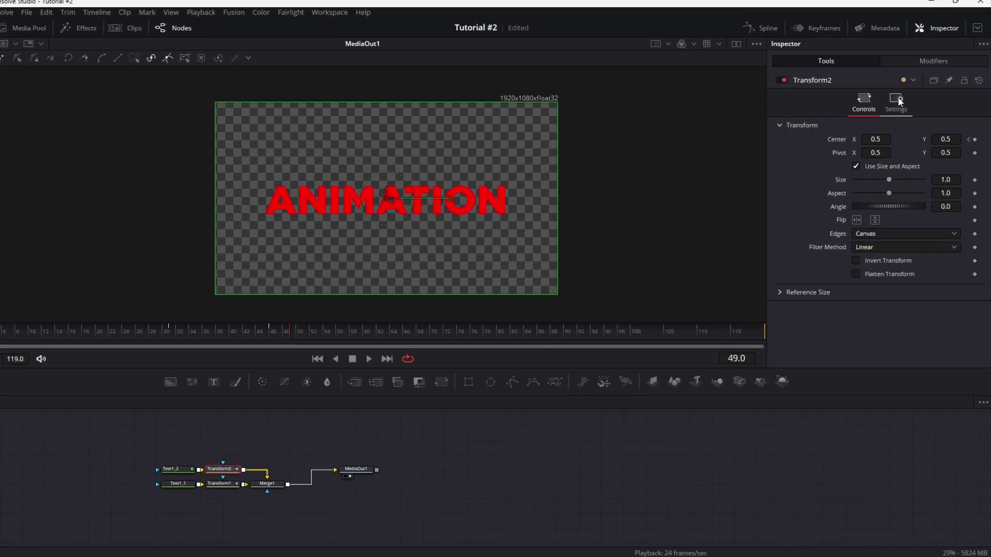
pyautogui.click(896, 99)
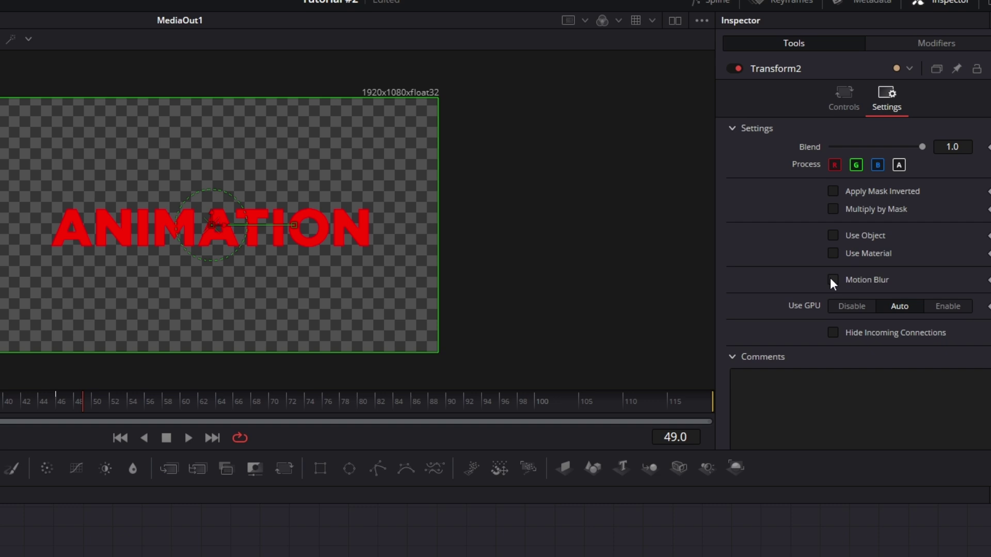
pyautogui.click(832, 280)
pyautogui.click(898, 298)
pyautogui.click(910, 316)
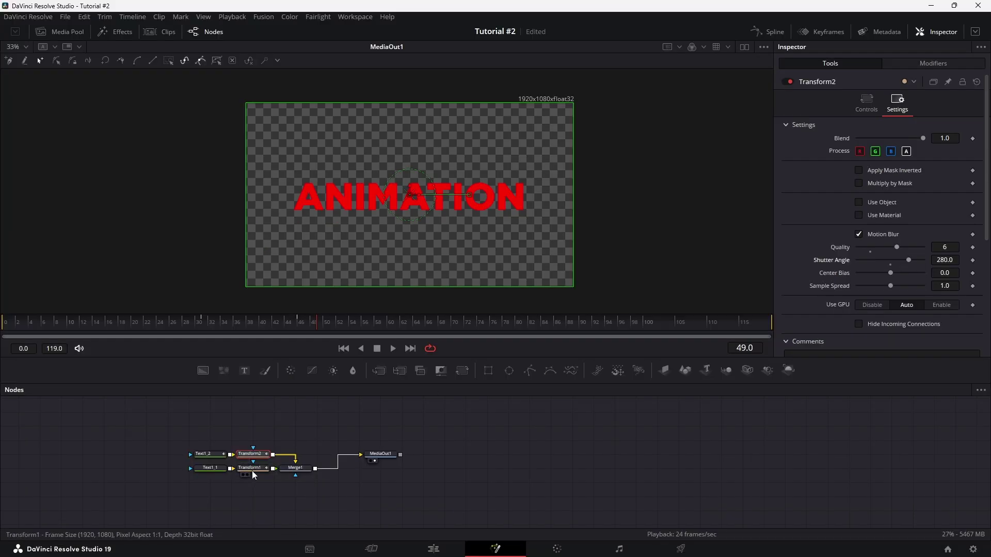
# Enable Motion Blur on Transform1 with Quality 6 and Shutter Angle 330.
pyautogui.click(252, 469)
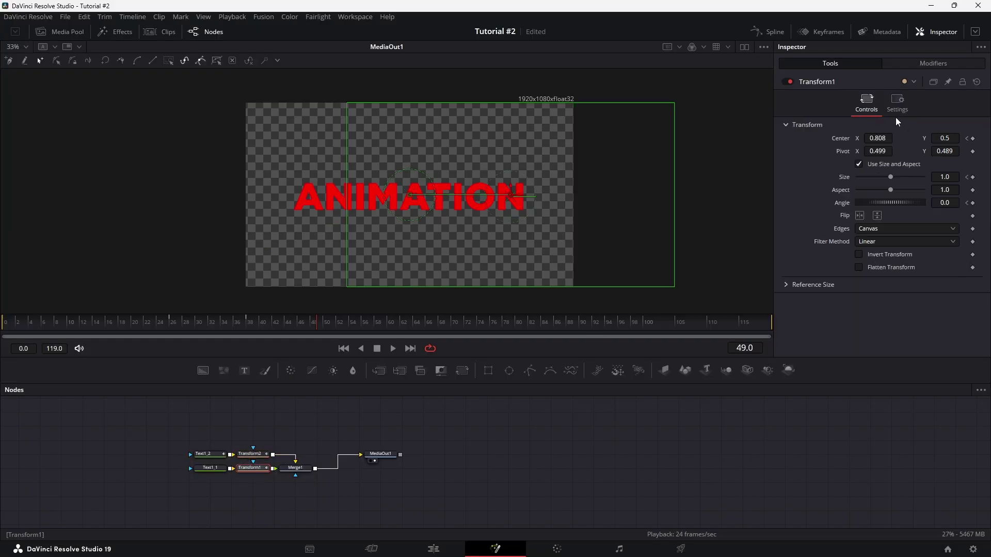
pyautogui.click(897, 103)
pyautogui.click(859, 235)
pyautogui.click(903, 248)
pyautogui.click(920, 260)
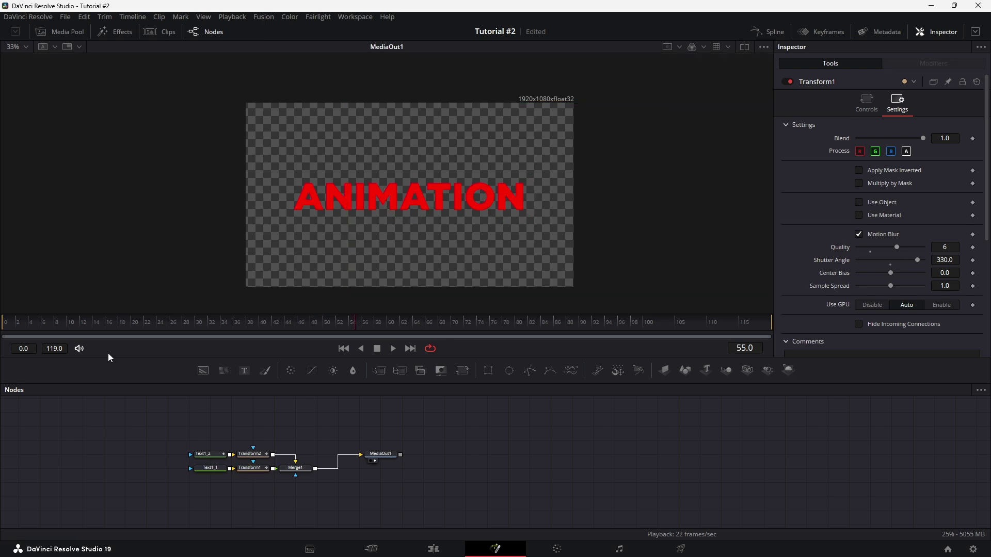
# Play the composition from frame 0 to review the motion blur on the N and the text.
pyautogui.click(2, 327)
pyautogui.press('space')
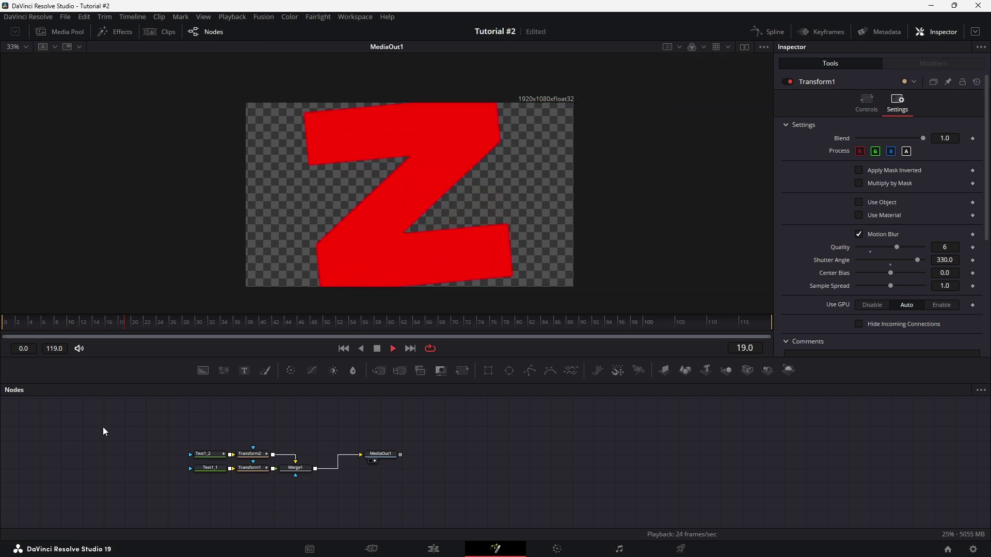
pyautogui.press('space')
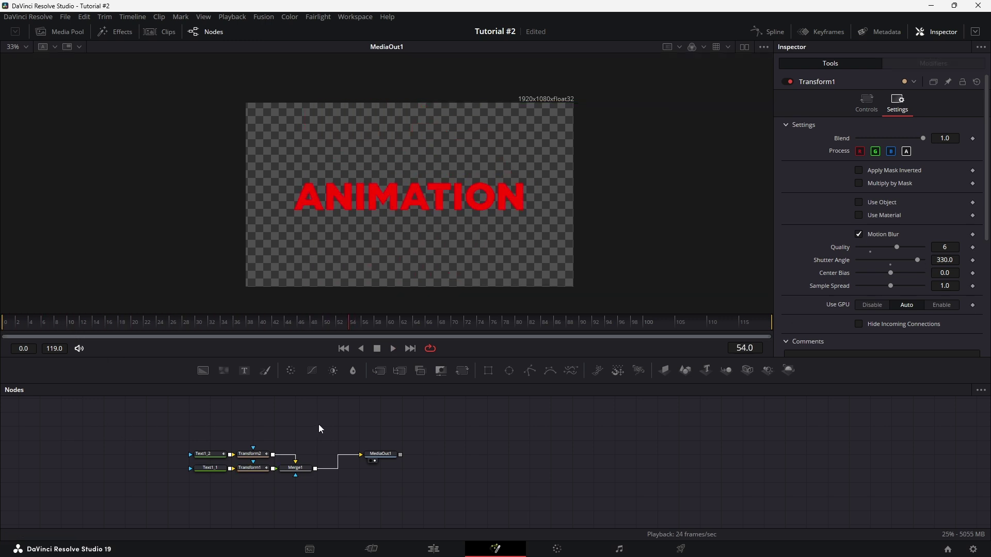
# Switch to the Edit page and play the Fusion Composition clip from the start, then replay it from near its beginning.
pyautogui.click(433, 549)
pyautogui.press('Home')
pyautogui.press('space')
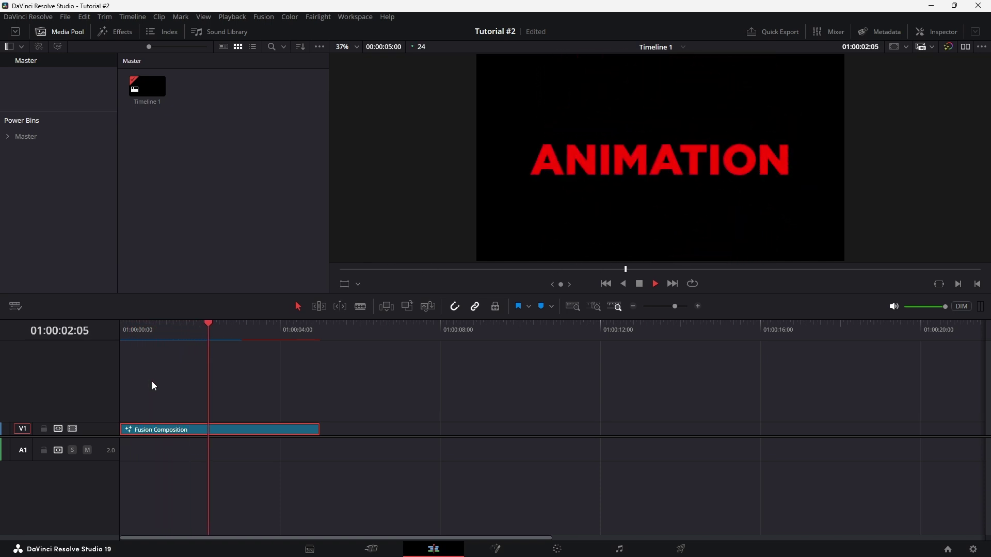
pyautogui.click(133, 328)
pyautogui.press('space')
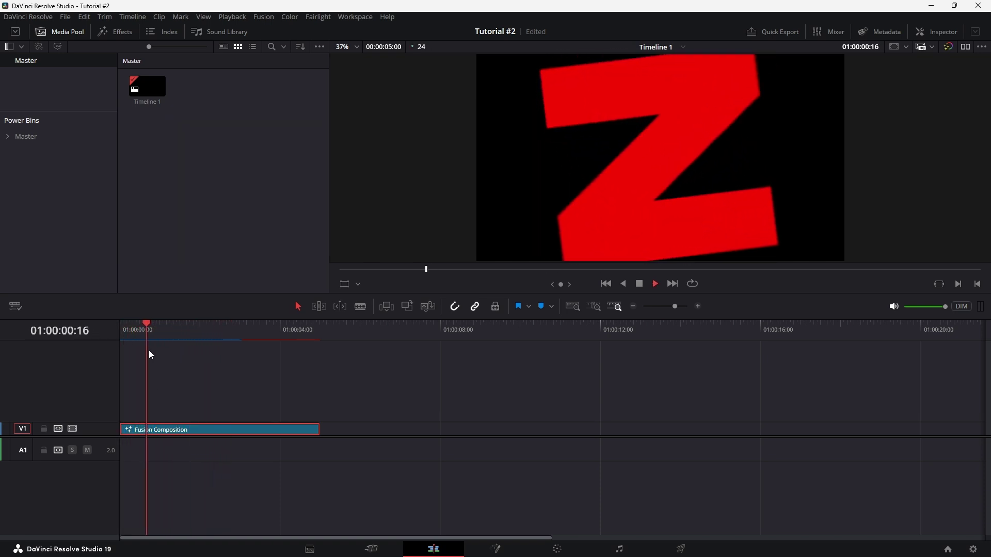